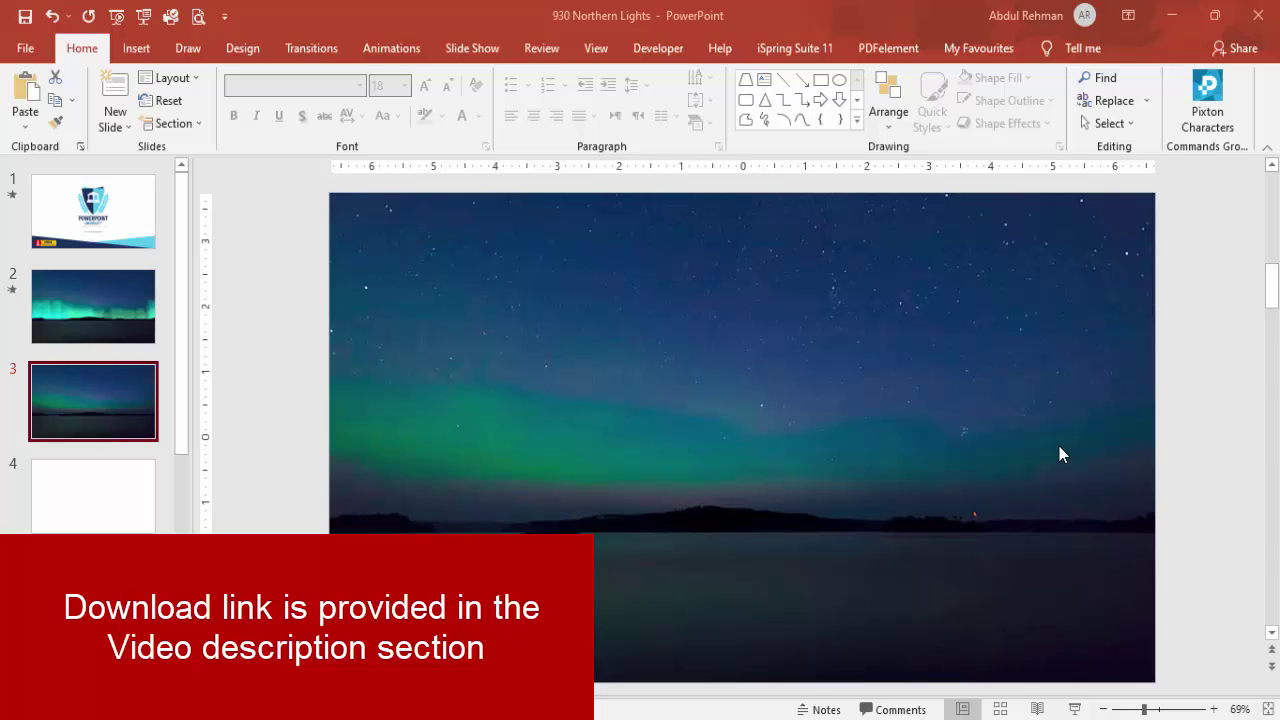
Undo an accidental move of the aurora photo, then open and cancel an online picture search
{"action": "left_click_drag", "start_coordinate": [601, 352], "coordinate": [644, 362]}
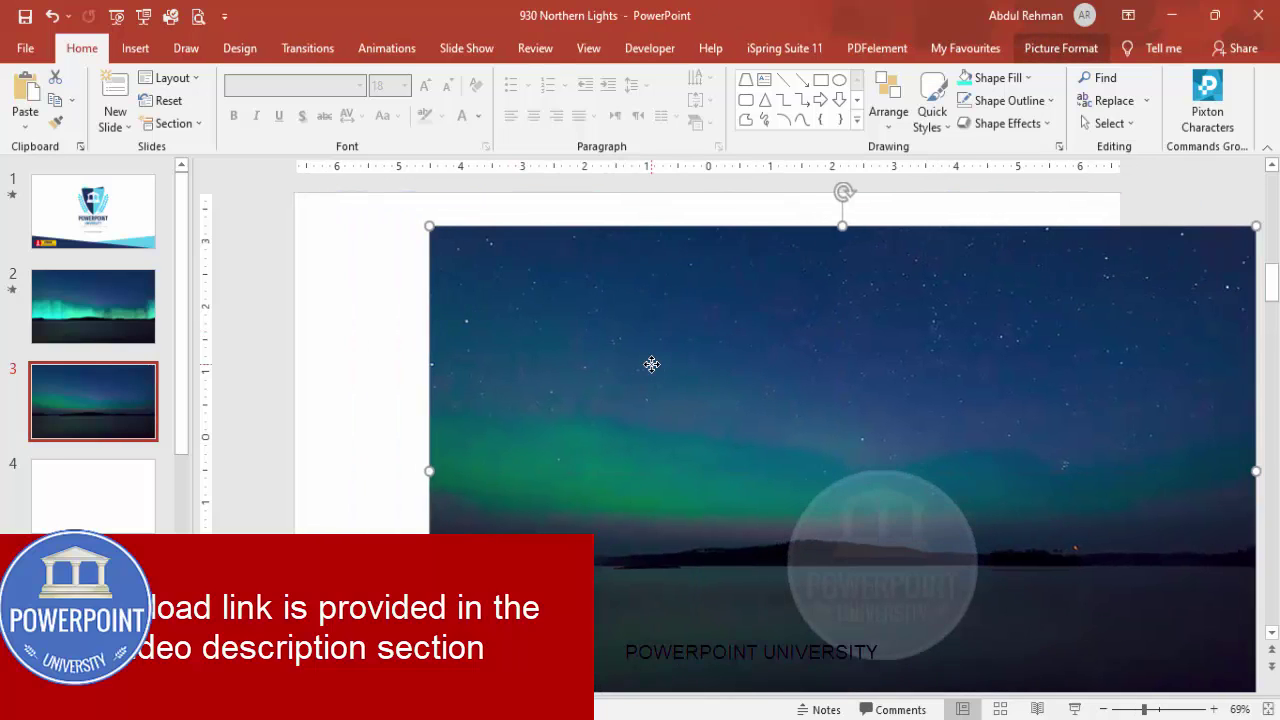
{"action": "key", "text": "ctrl+z"}
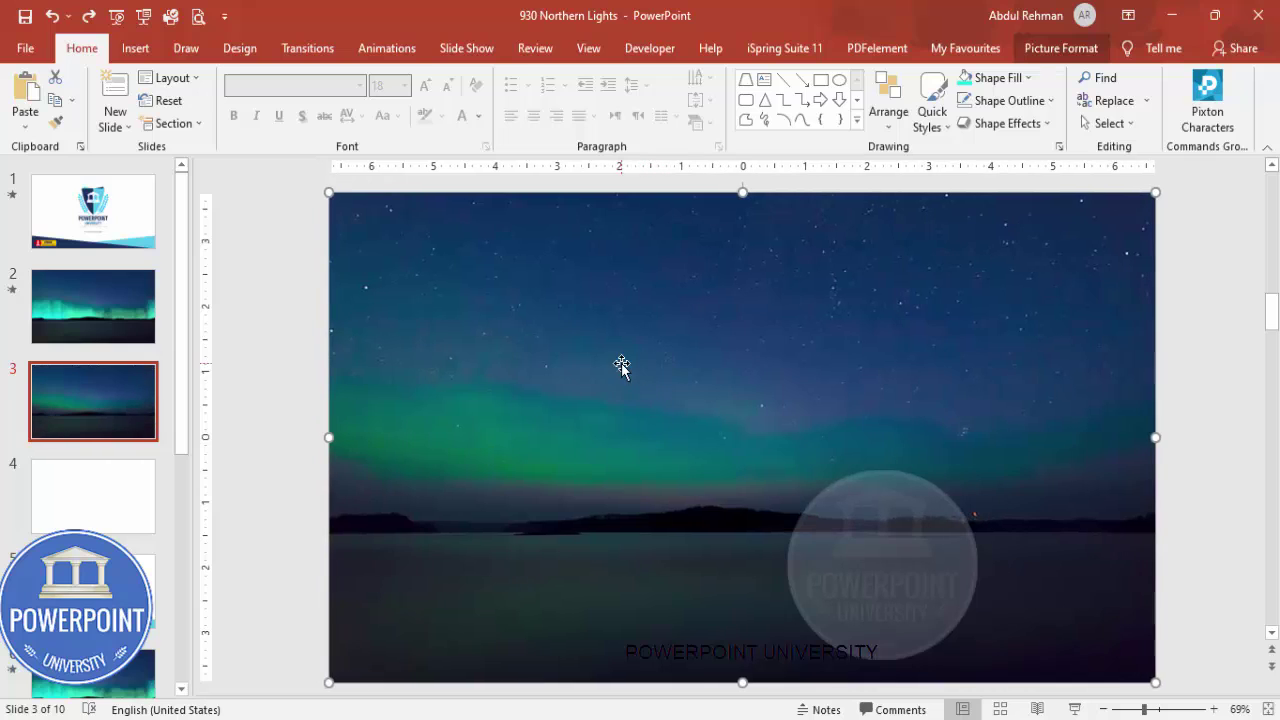
{"action": "left_click", "coordinate": [134, 48]}
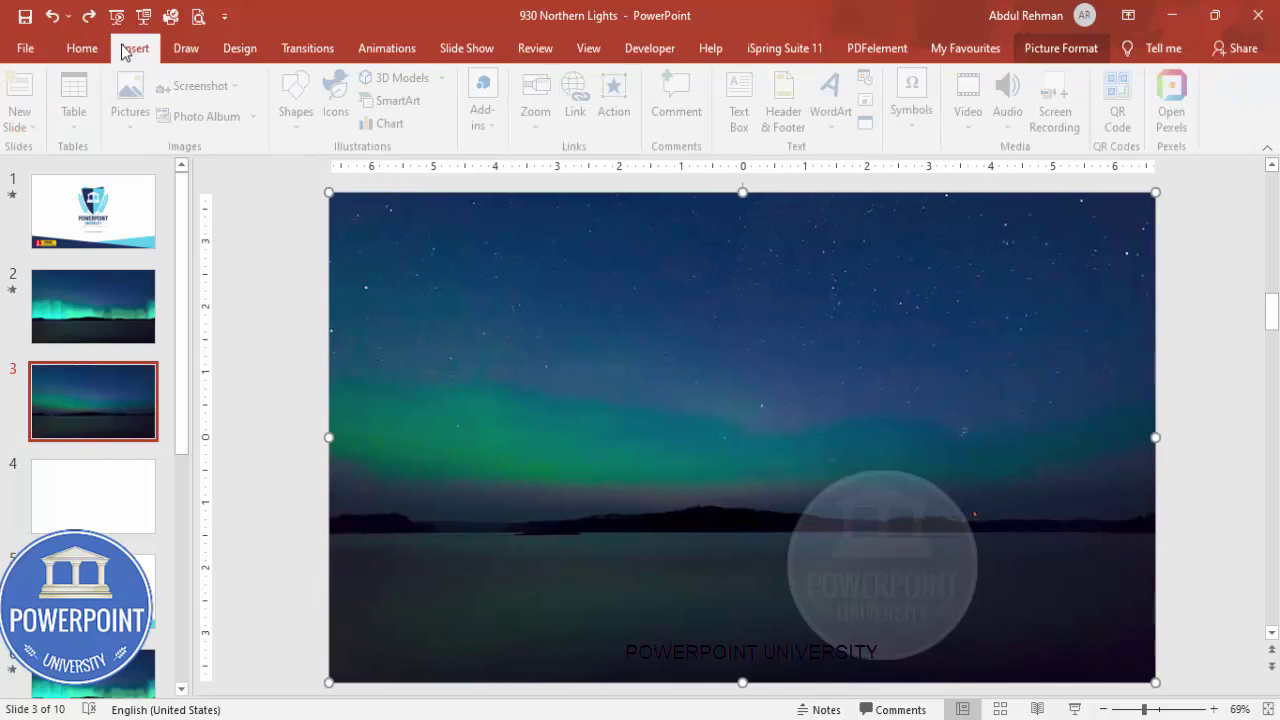
{"action": "left_click", "coordinate": [124, 121]}
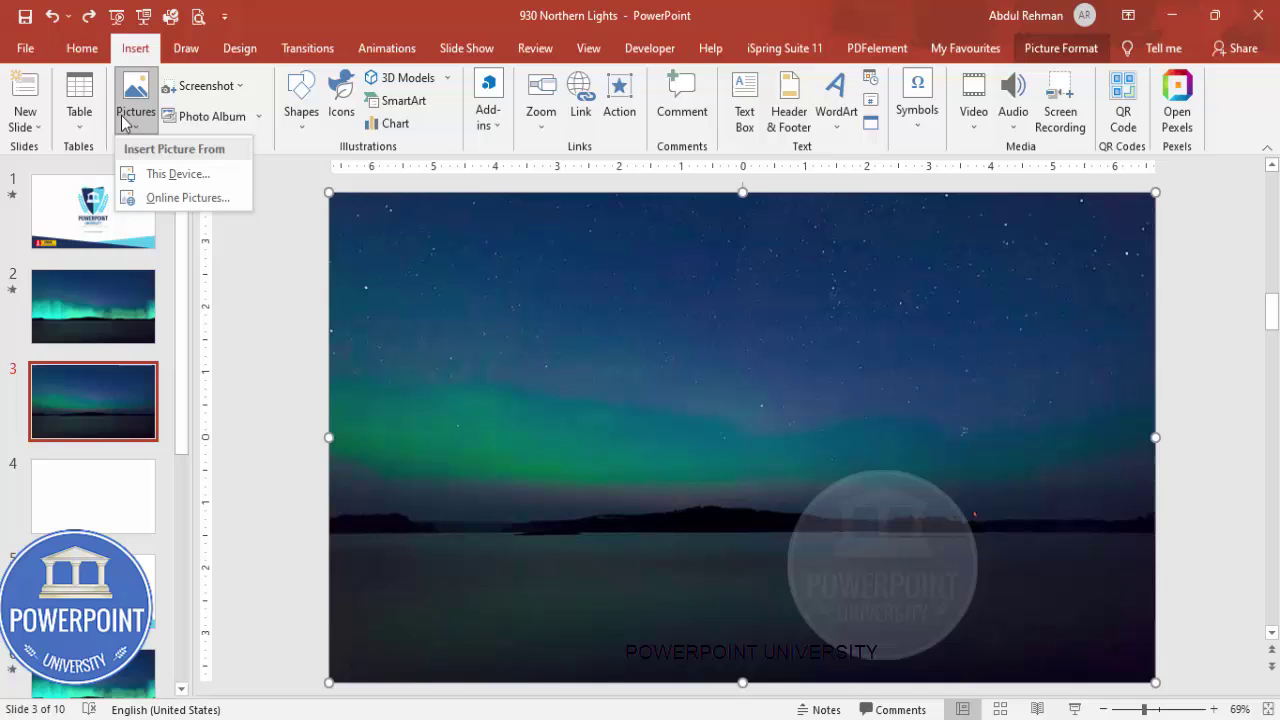
{"action": "left_click", "coordinate": [184, 198]}
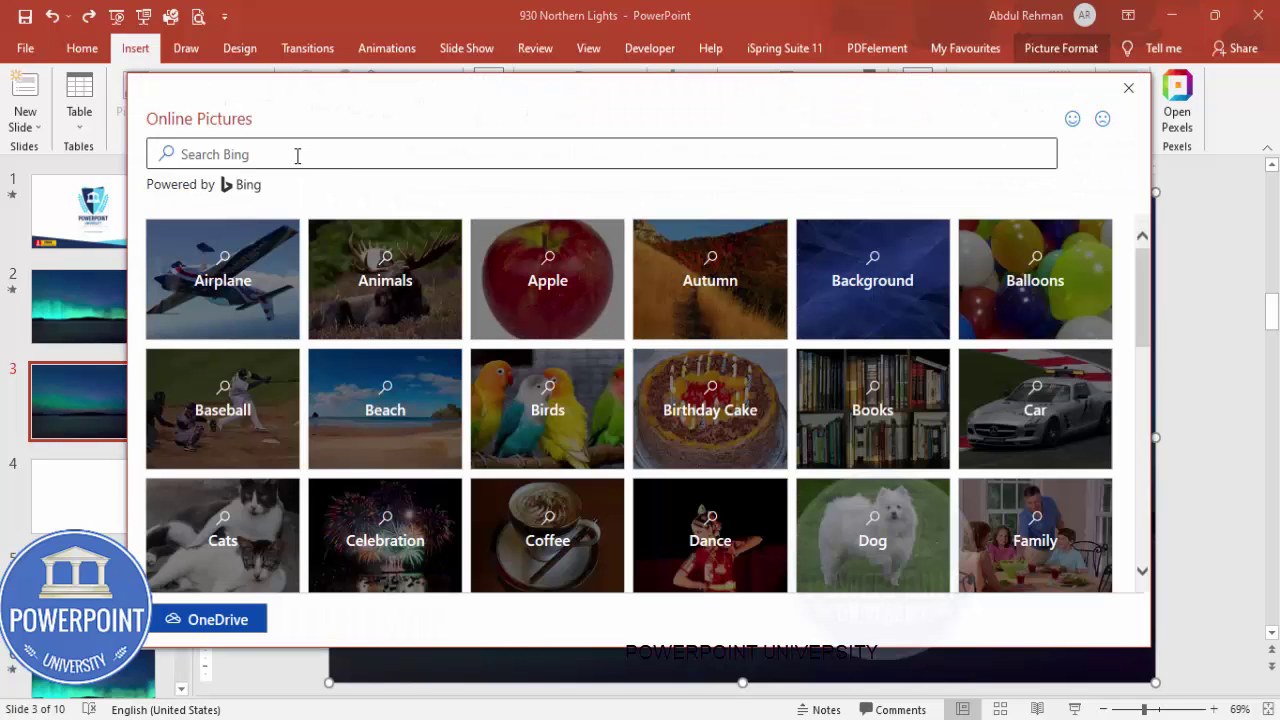
{"action": "left_click", "coordinate": [297, 156]}
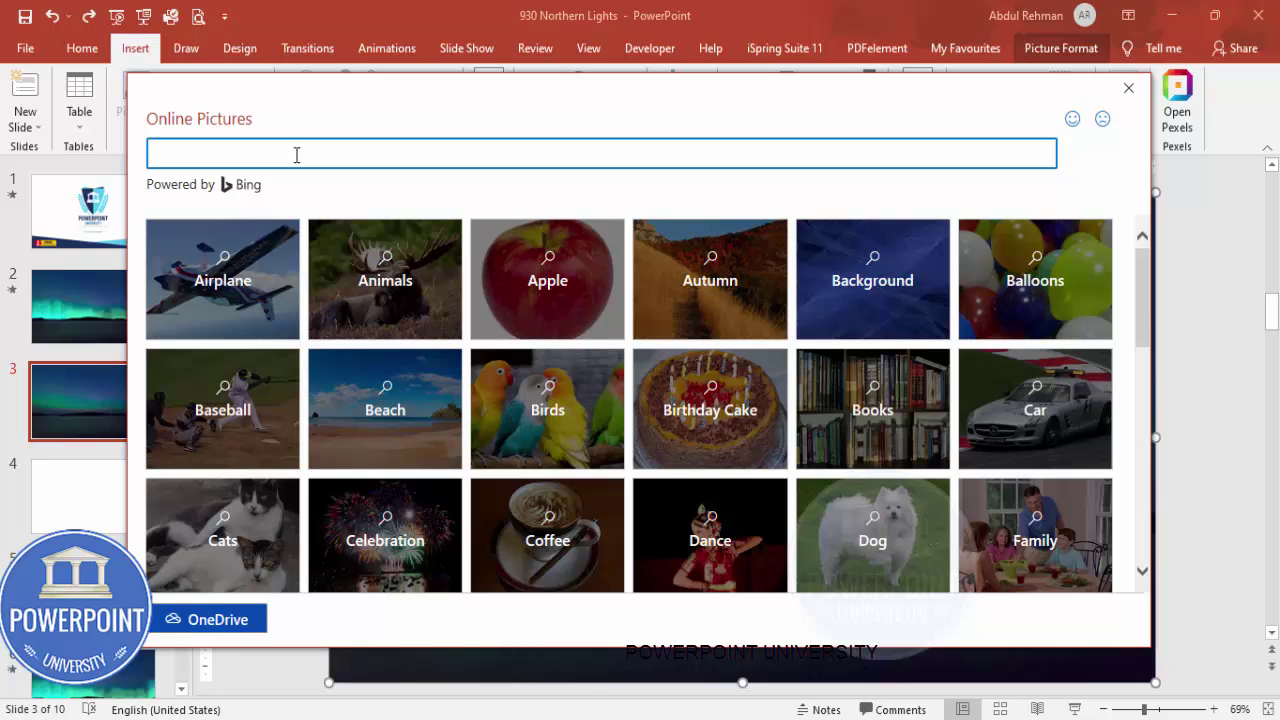
{"action": "left_click", "coordinate": [1129, 89]}
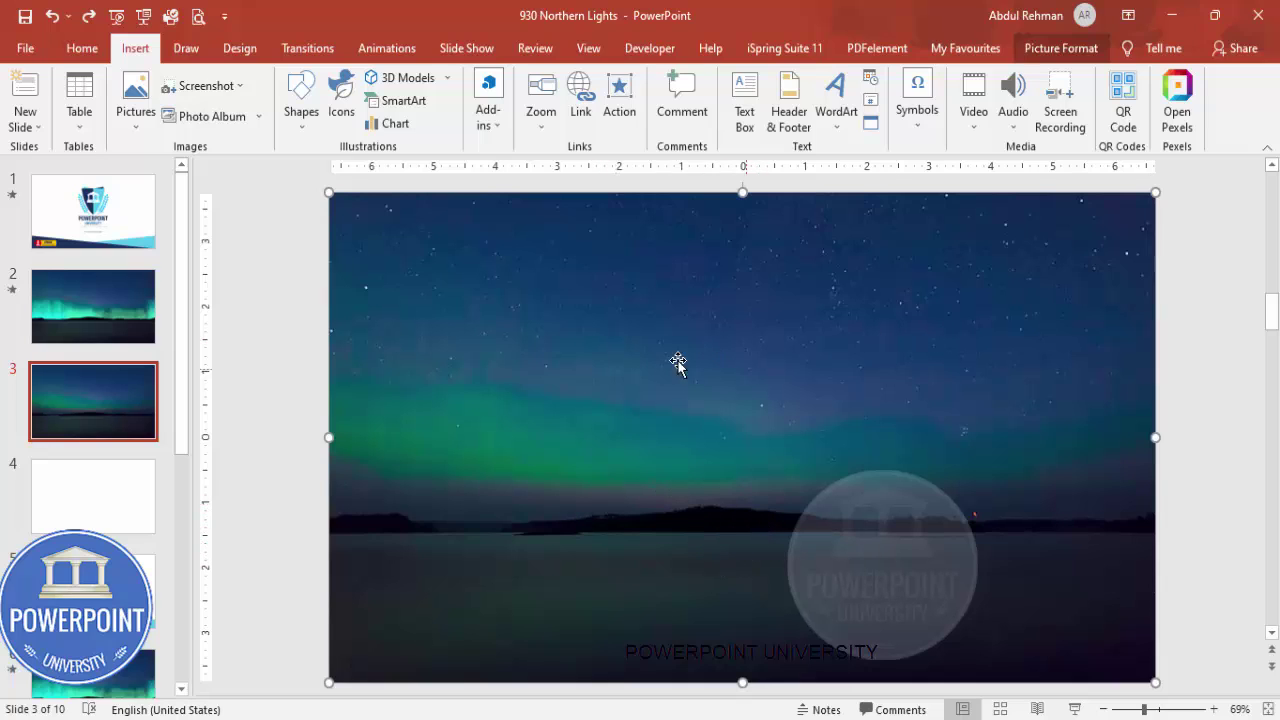
Duplicate slide 3 to create a new slide 4
{"action": "left_click", "coordinate": [117, 401]}
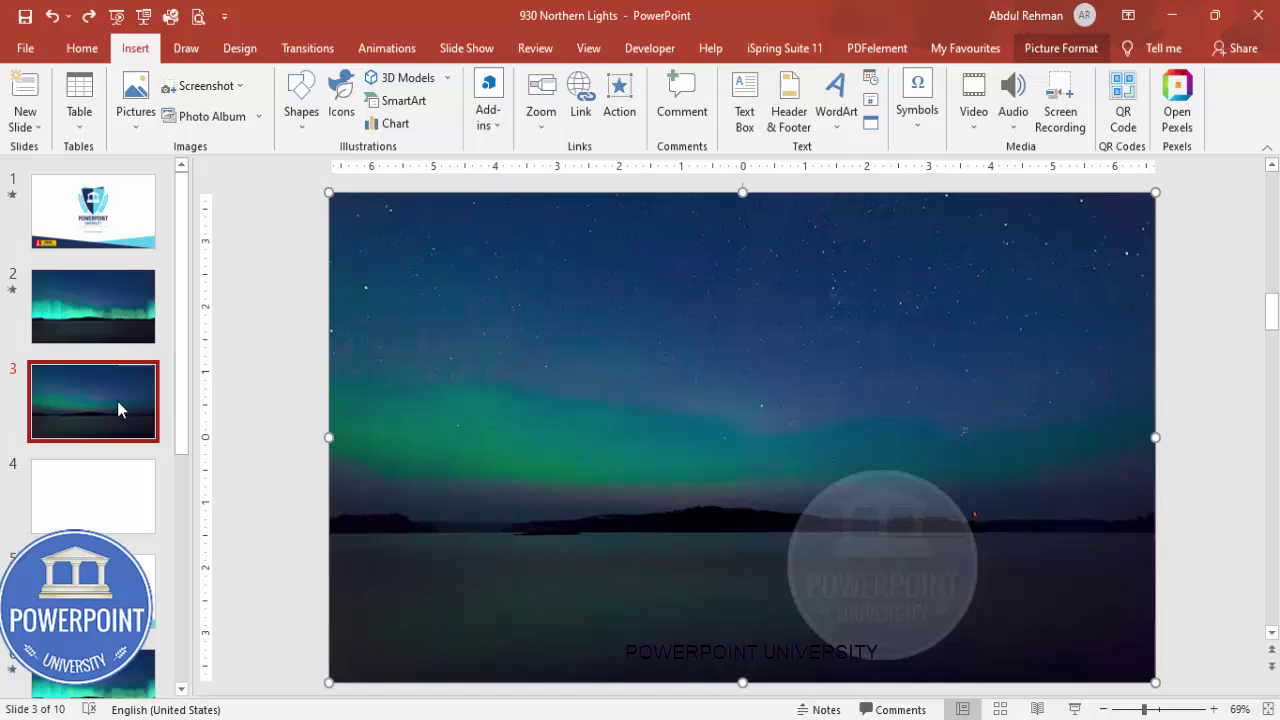
{"action": "right_click", "coordinate": [117, 401]}
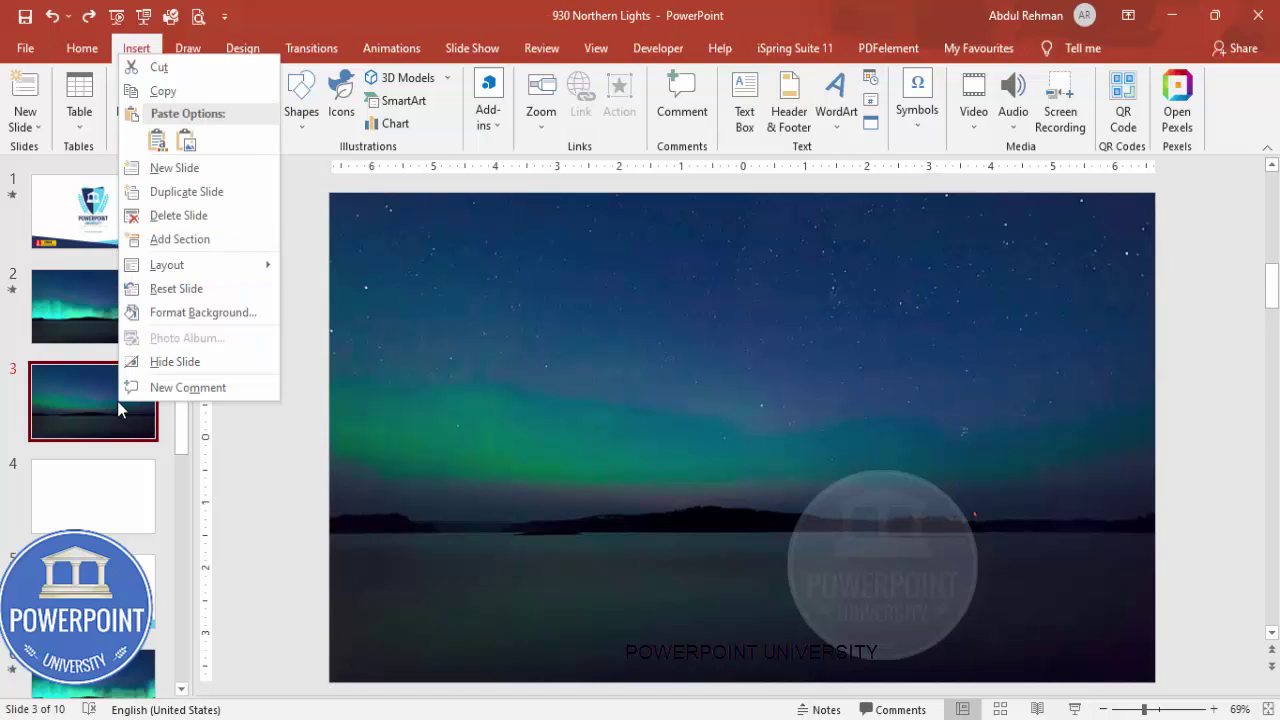
{"action": "left_click", "coordinate": [200, 192]}
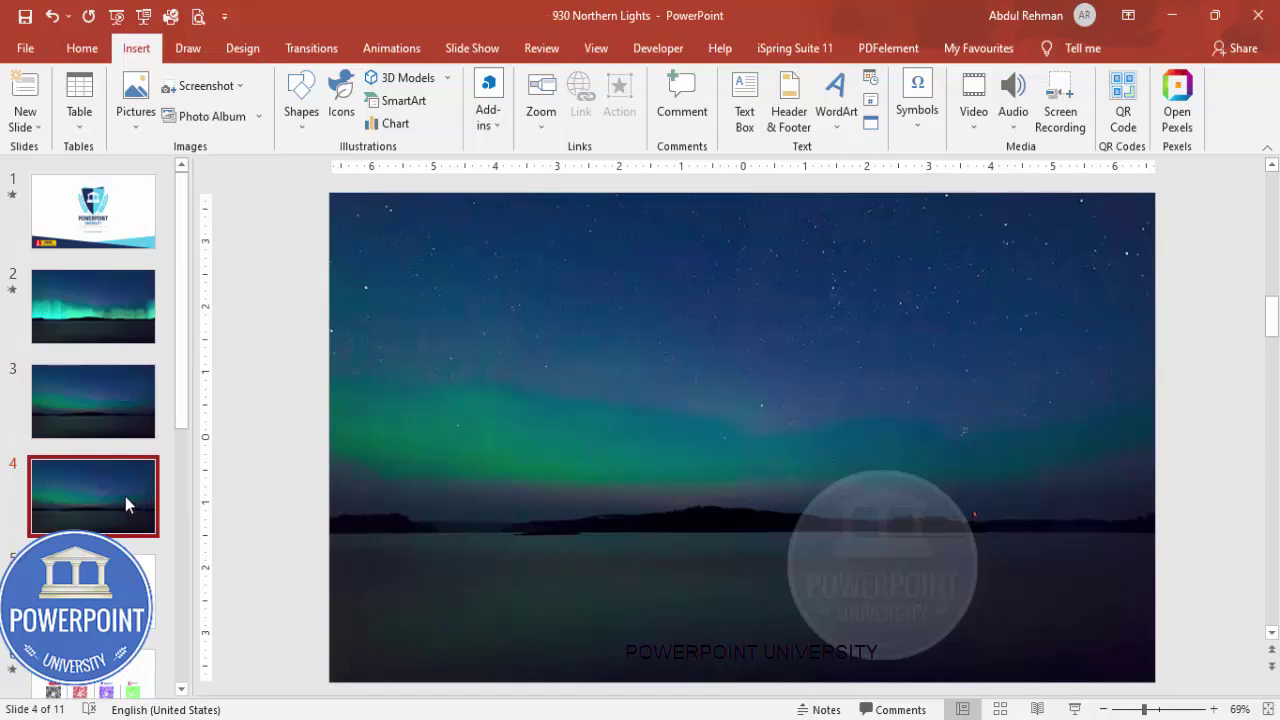
Crop slide 4's aurora photo from the top down to the horizon
{"action": "left_click", "coordinate": [560, 327]}
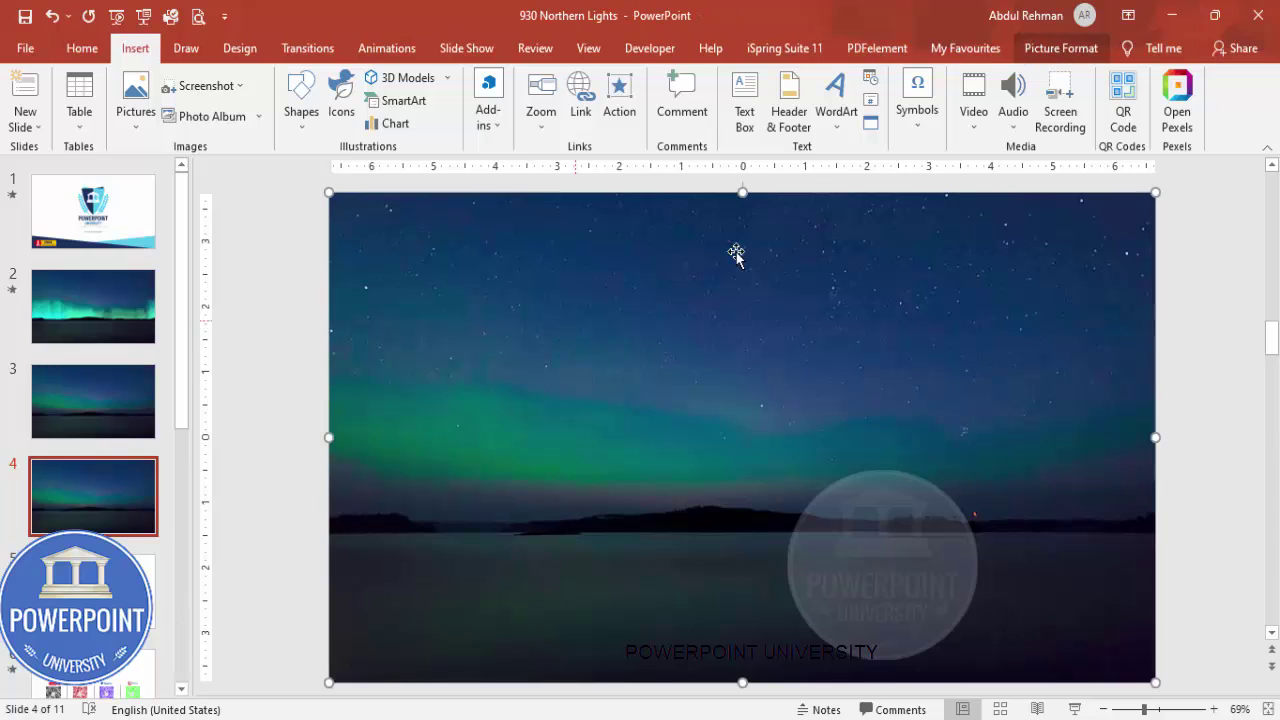
{"action": "left_click", "coordinate": [1046, 53]}
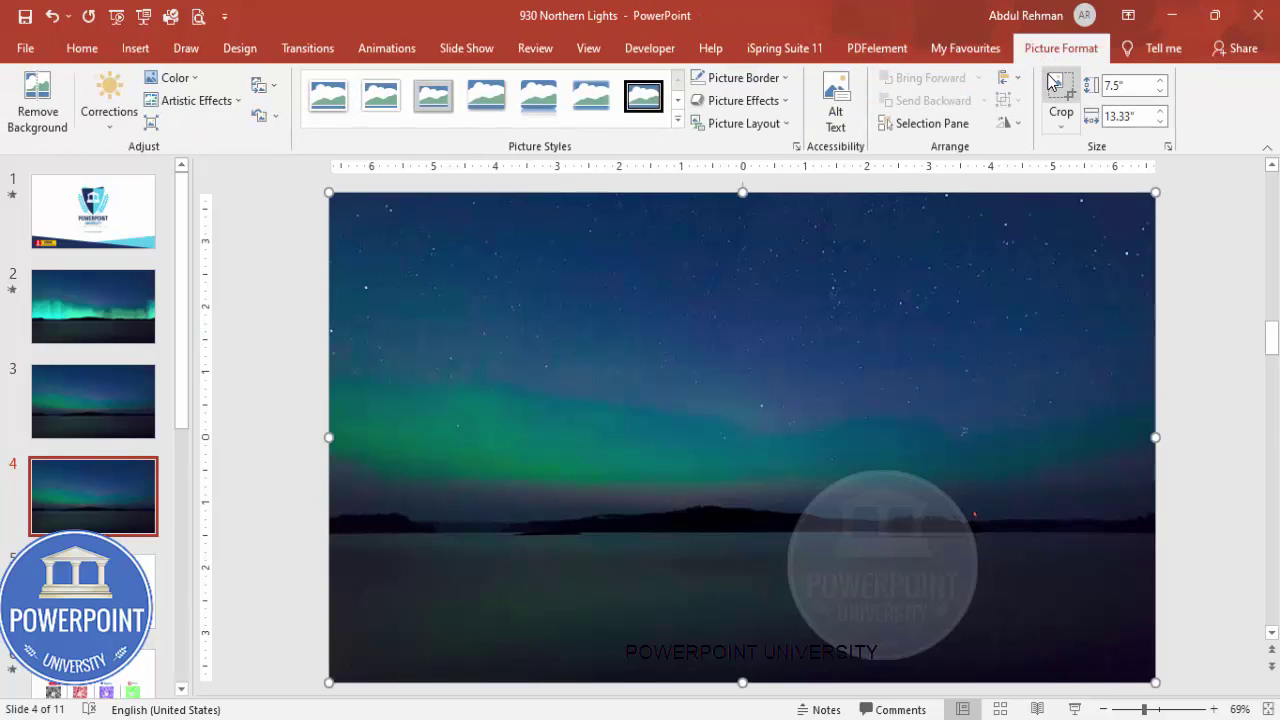
{"action": "left_click", "coordinate": [1056, 84]}
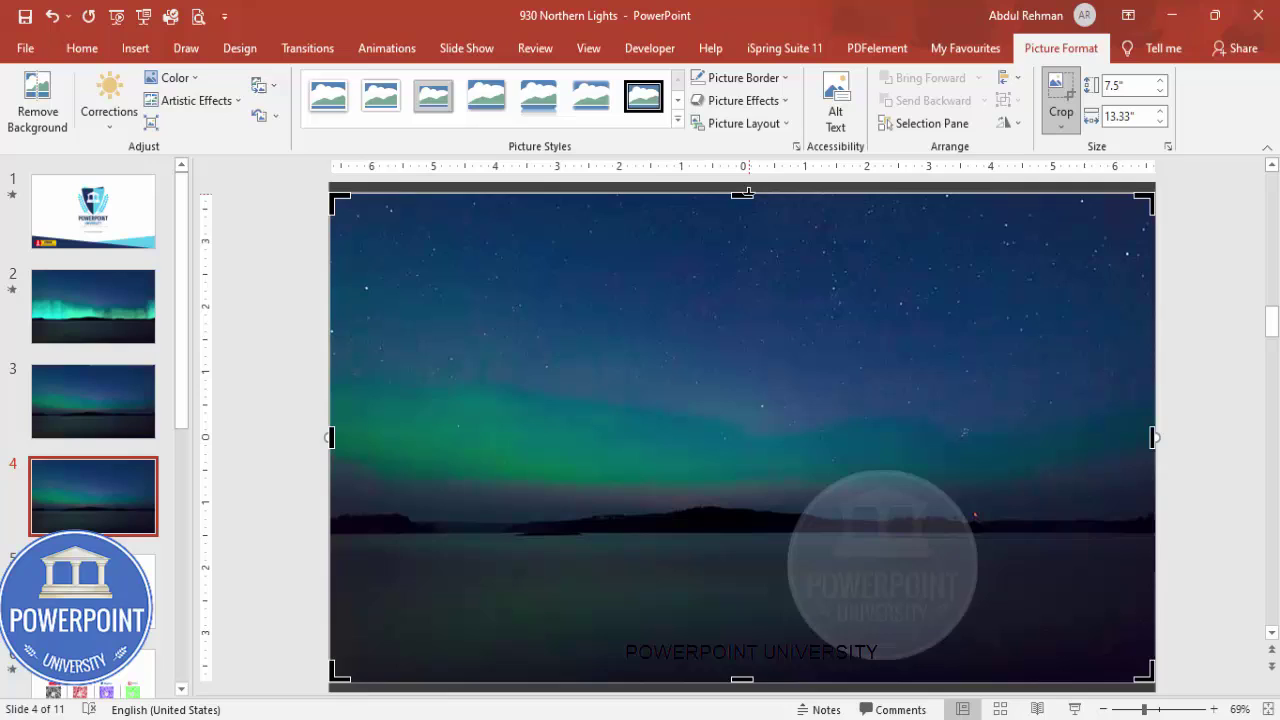
{"action": "left_click_drag", "start_coordinate": [743, 191], "coordinate": [757, 472]}
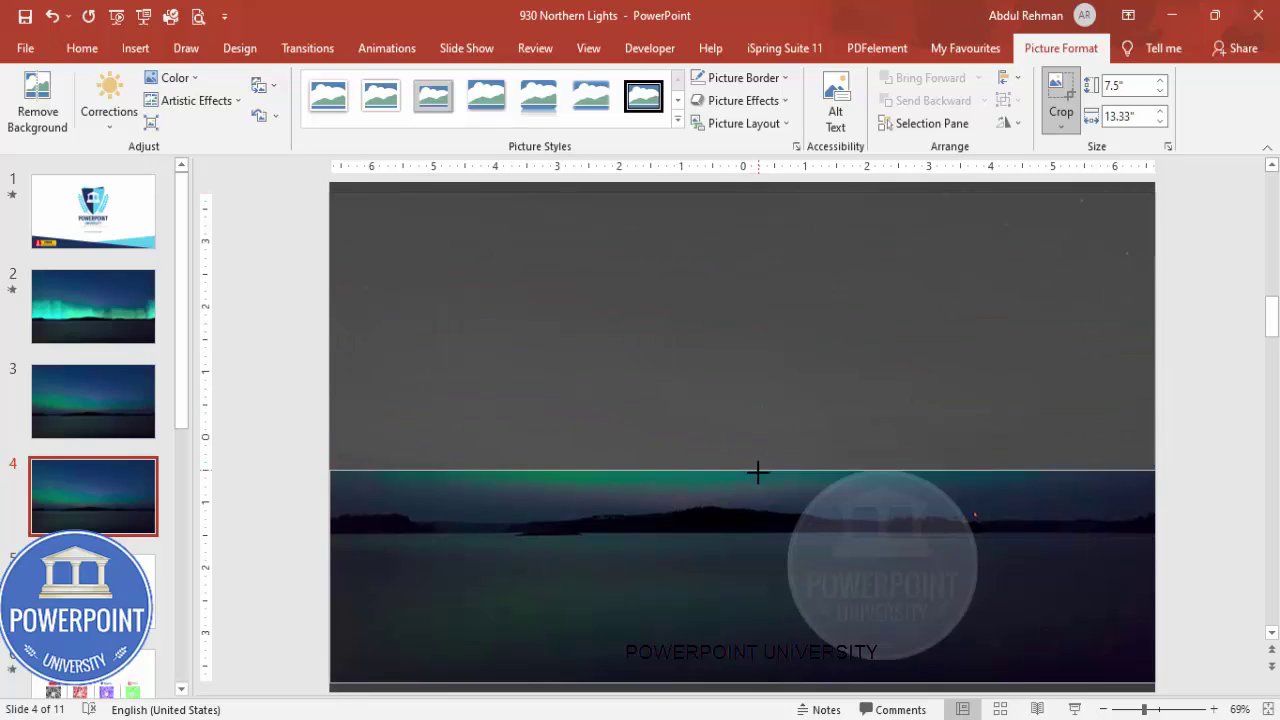
{"action": "left_click", "coordinate": [240, 456]}
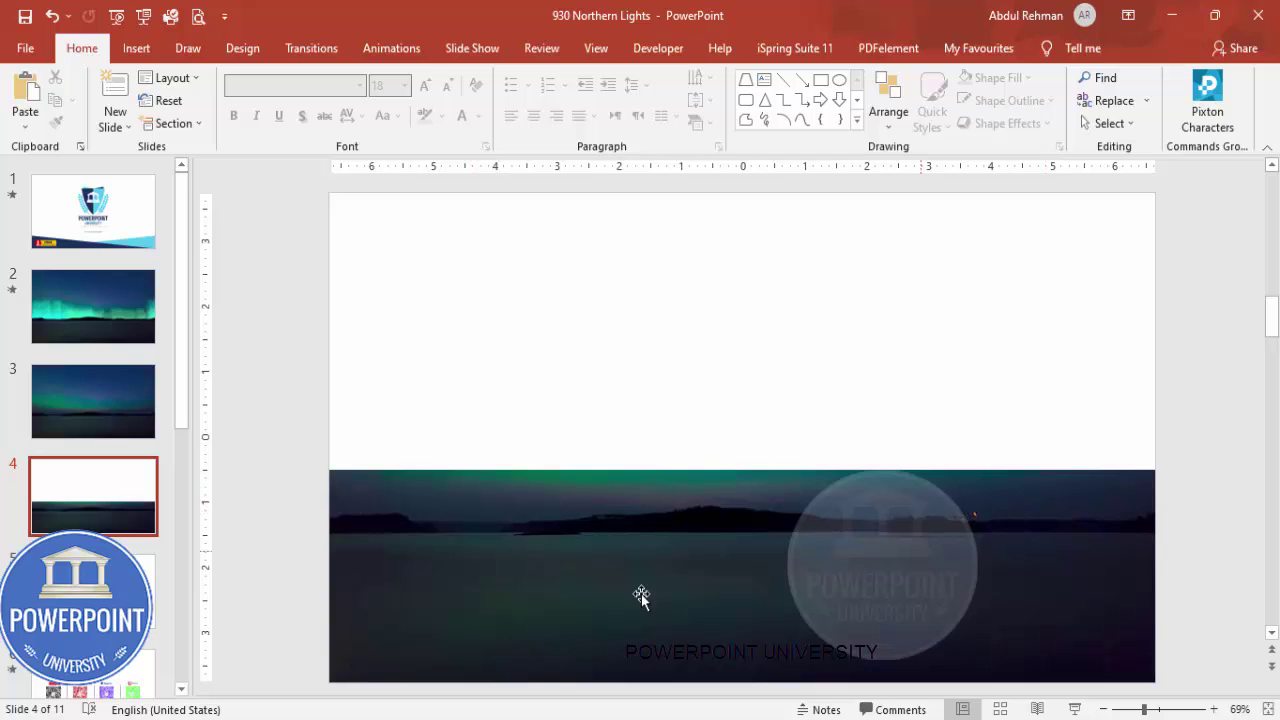
Run Remove Background on the cropped strip, marking the hills, horizon and lake edges to keep
{"action": "left_click", "coordinate": [948, 580]}
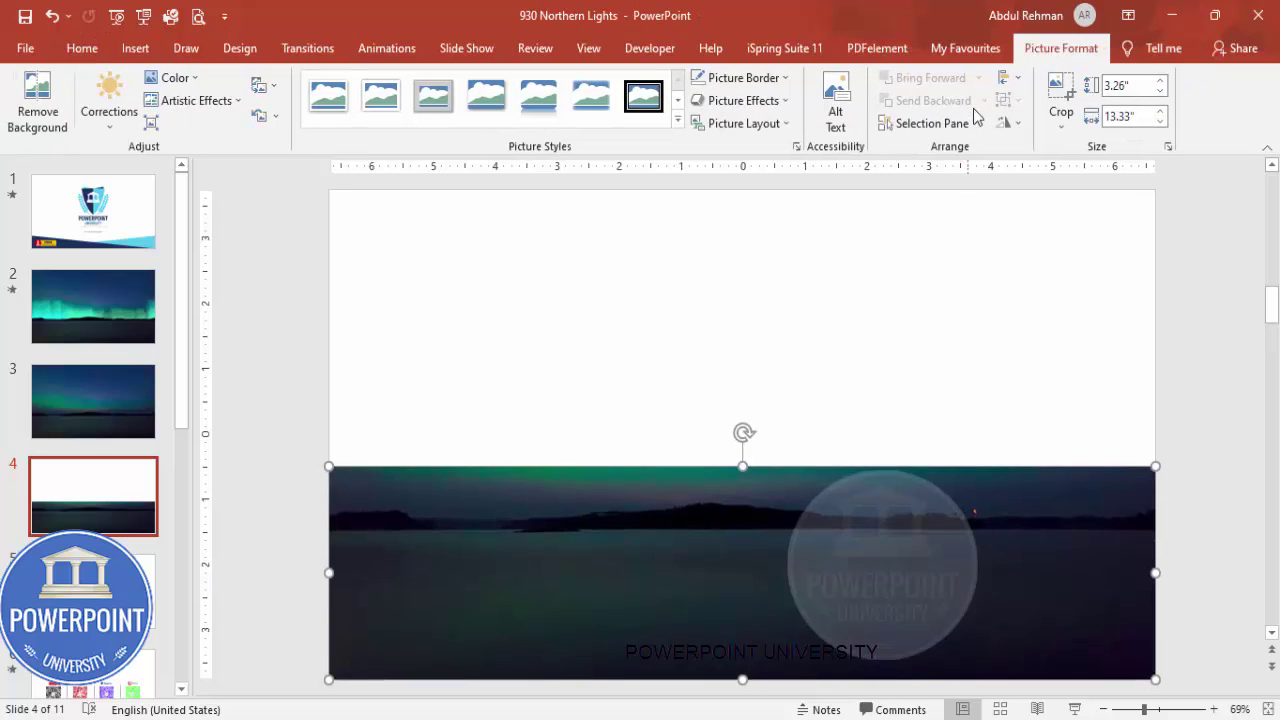
{"action": "left_click", "coordinate": [40, 95]}
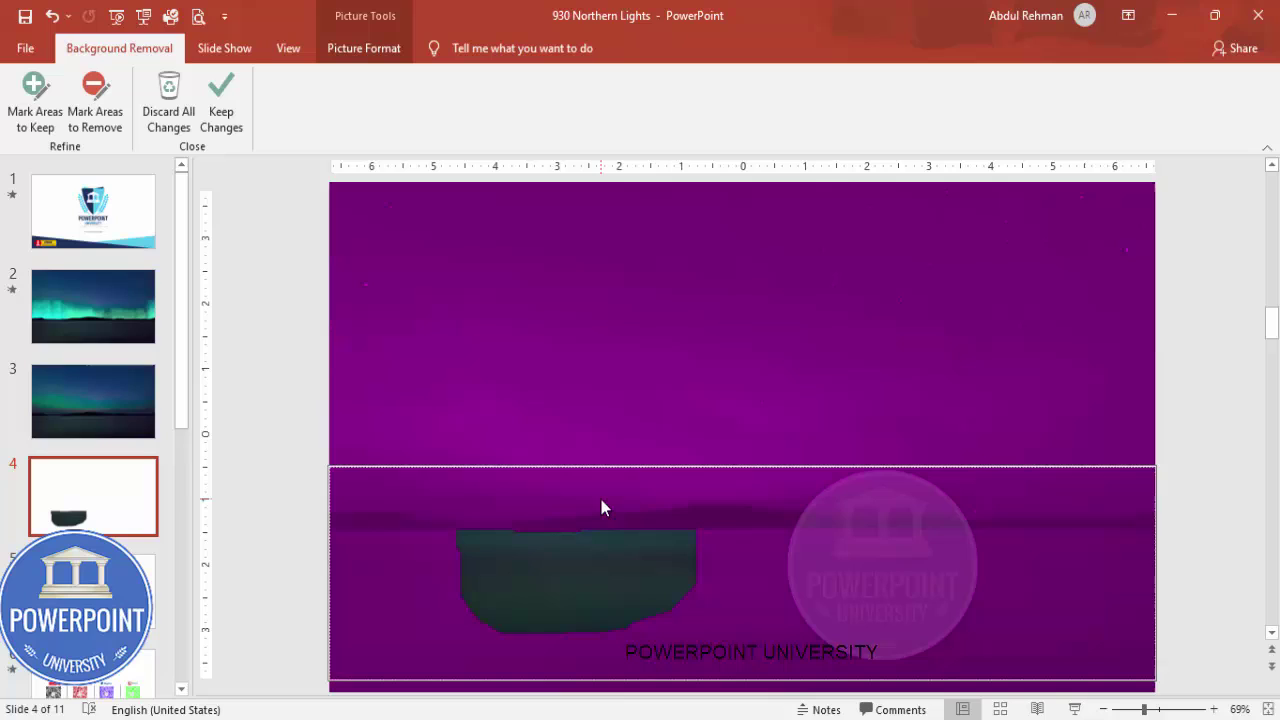
{"action": "left_click", "coordinate": [33, 88]}
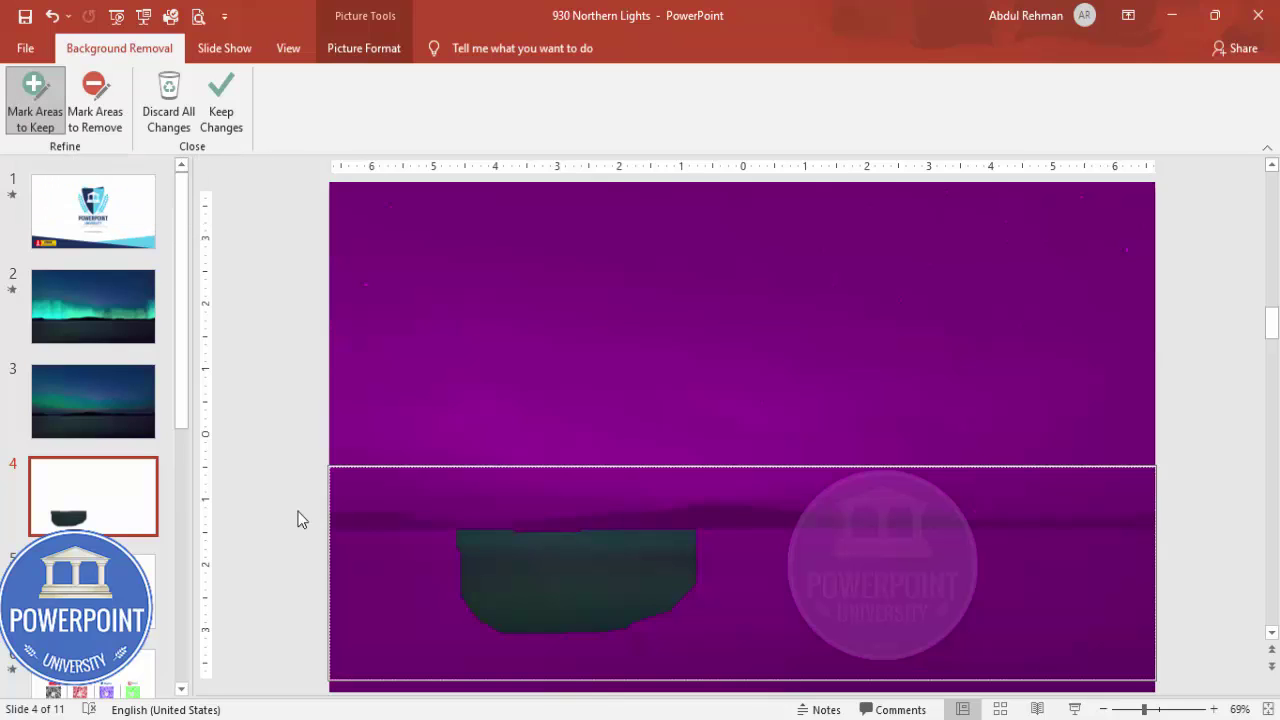
{"action": "left_click_drag", "start_coordinate": [361, 603], "coordinate": [1111, 590]}
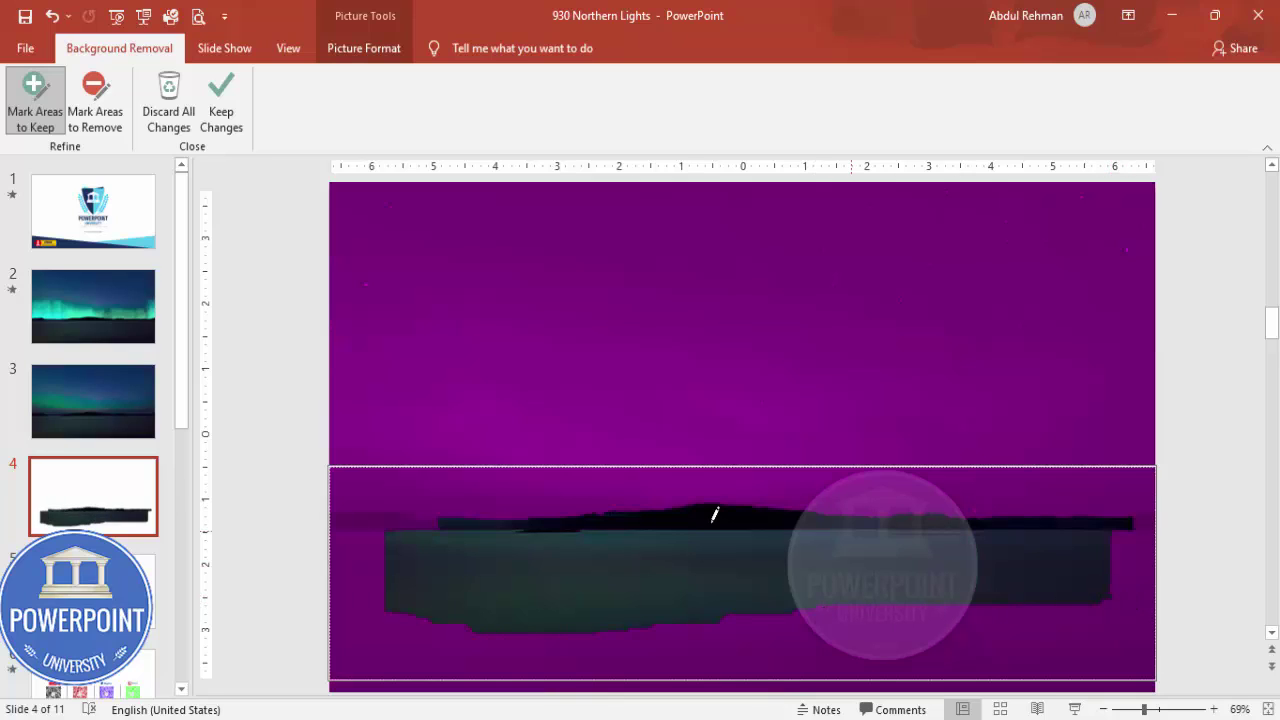
{"action": "mouse_move", "coordinate": [403, 656]}
{"action": "left_mouse_down"}
{"action": "mouse_move", "coordinate": [686, 634]}
{"action": "mouse_move", "coordinate": [1110, 632]}
{"action": "left_mouse_up"}
{"action": "left_click_drag", "start_coordinate": [360, 543], "coordinate": [365, 640]}
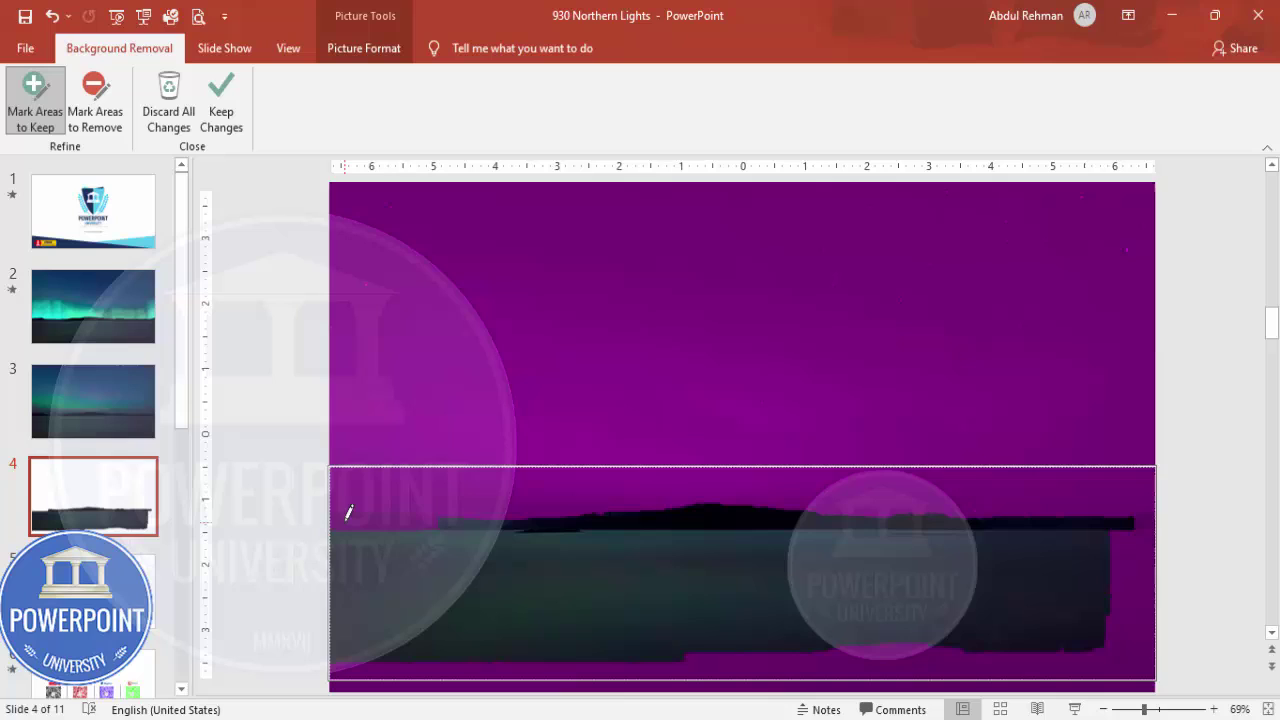
{"action": "left_click_drag", "start_coordinate": [348, 513], "coordinate": [443, 509]}
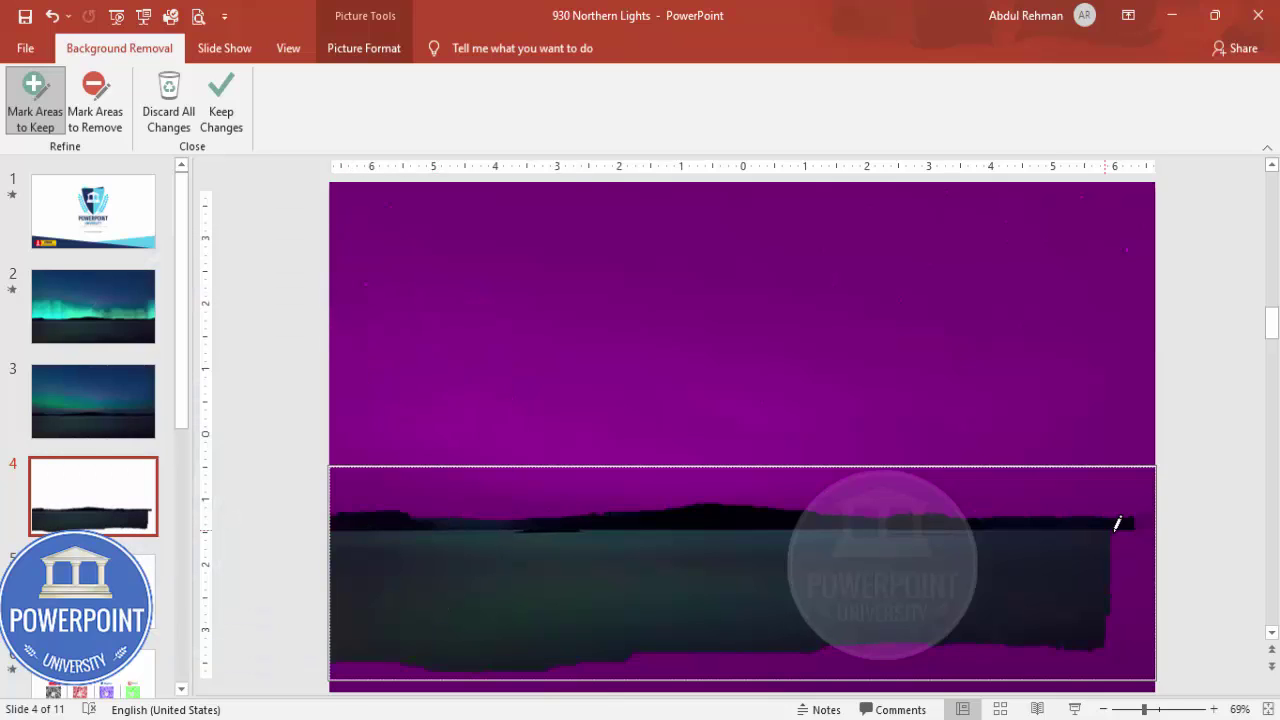
{"action": "left_click_drag", "start_coordinate": [1153, 524], "coordinate": [1156, 521]}
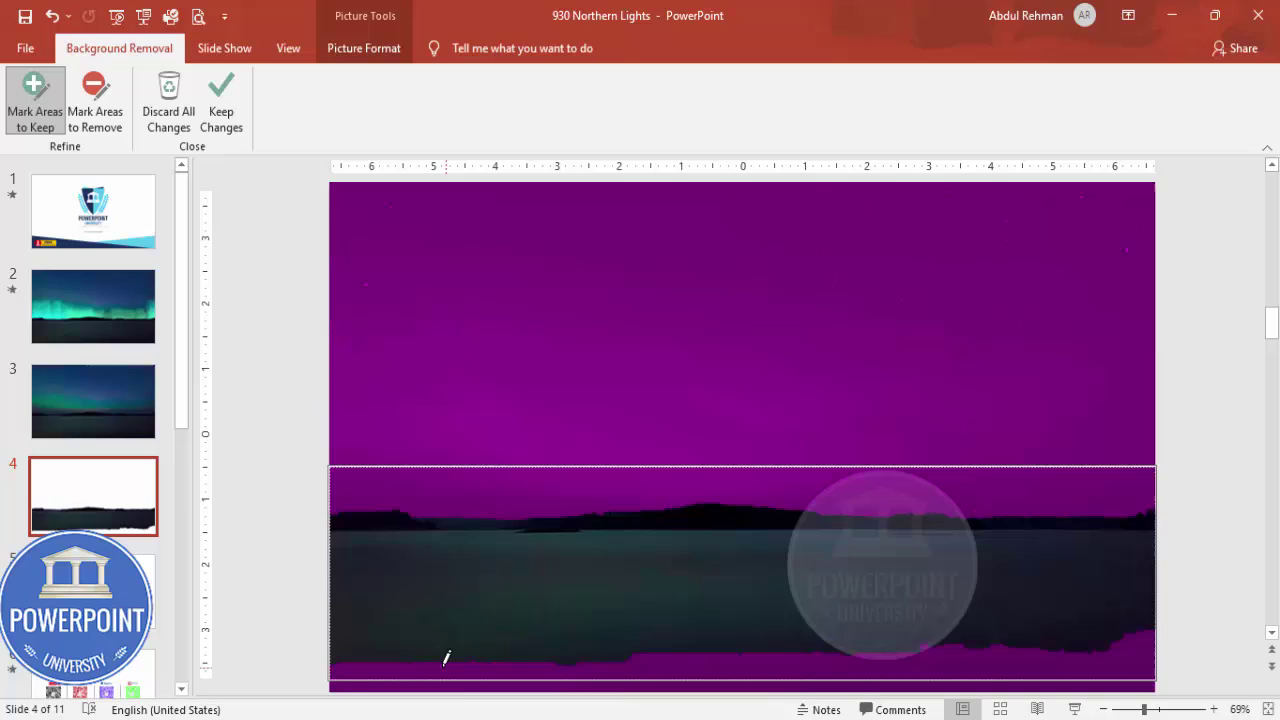
{"action": "mouse_move", "coordinate": [449, 662]}
{"action": "left_mouse_down"}
{"action": "mouse_move", "coordinate": [823, 640]}
{"action": "mouse_move", "coordinate": [1181, 641]}
{"action": "left_mouse_up"}
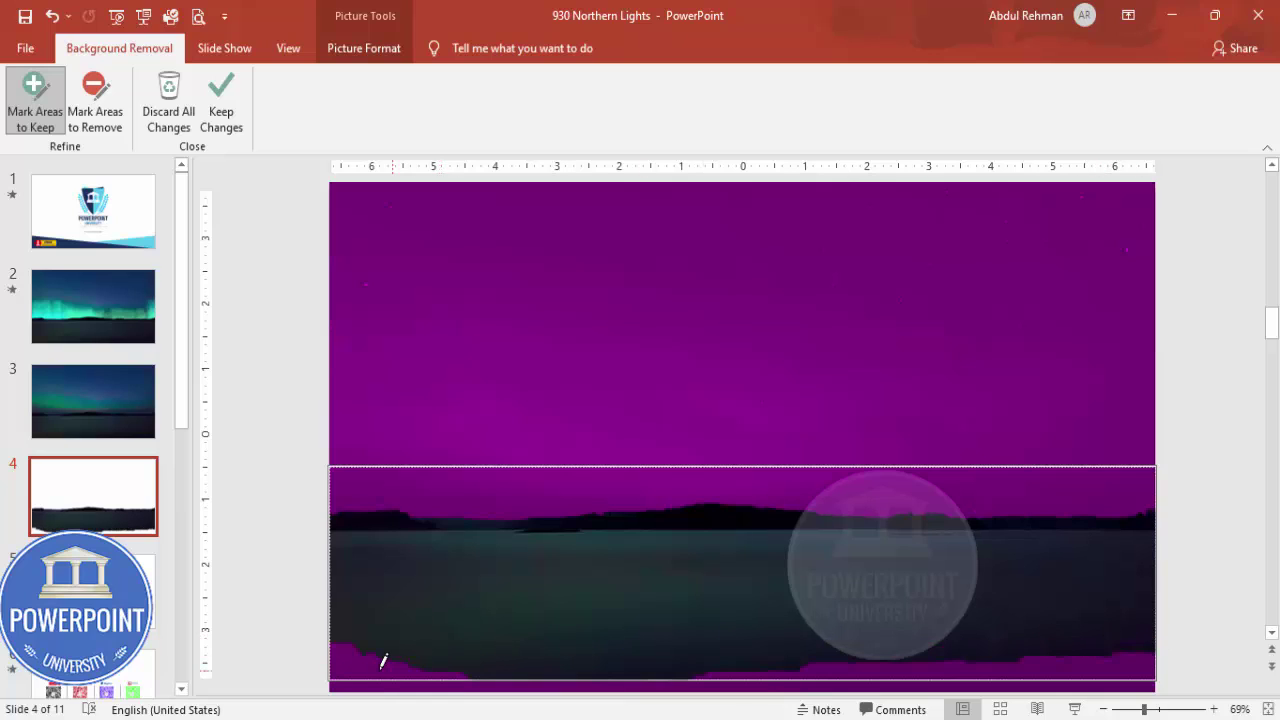
{"action": "left_click_drag", "start_coordinate": [360, 662], "coordinate": [476, 660]}
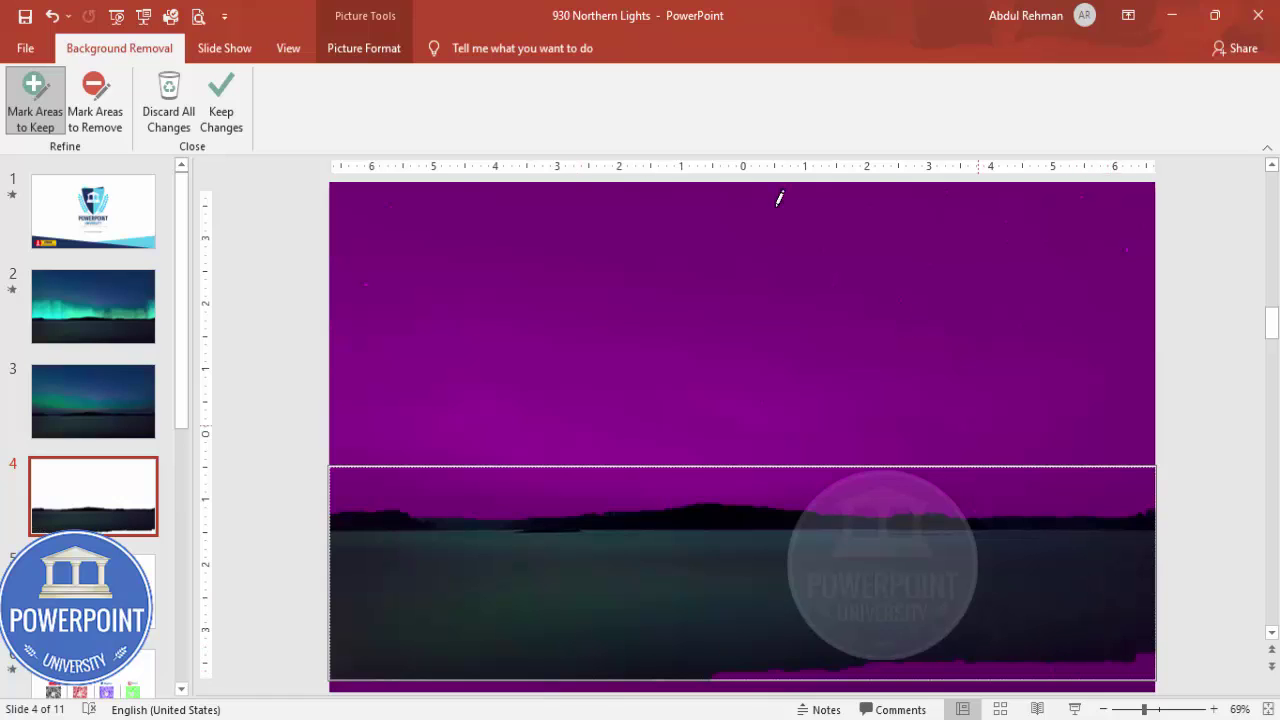
Apply the background removal, shift the silhouette strip up, then delete it from slide 4
{"action": "left_click", "coordinate": [227, 106]}
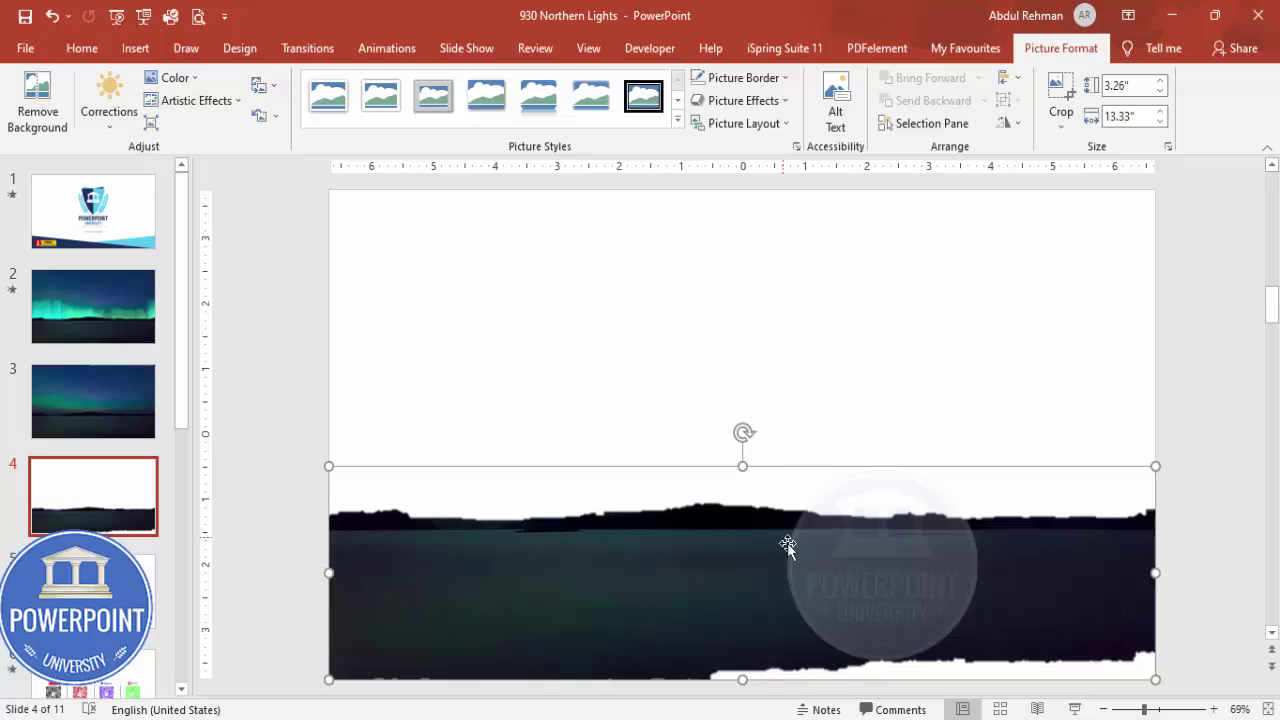
{"action": "left_click_drag", "start_coordinate": [788, 545], "coordinate": [794, 437]}
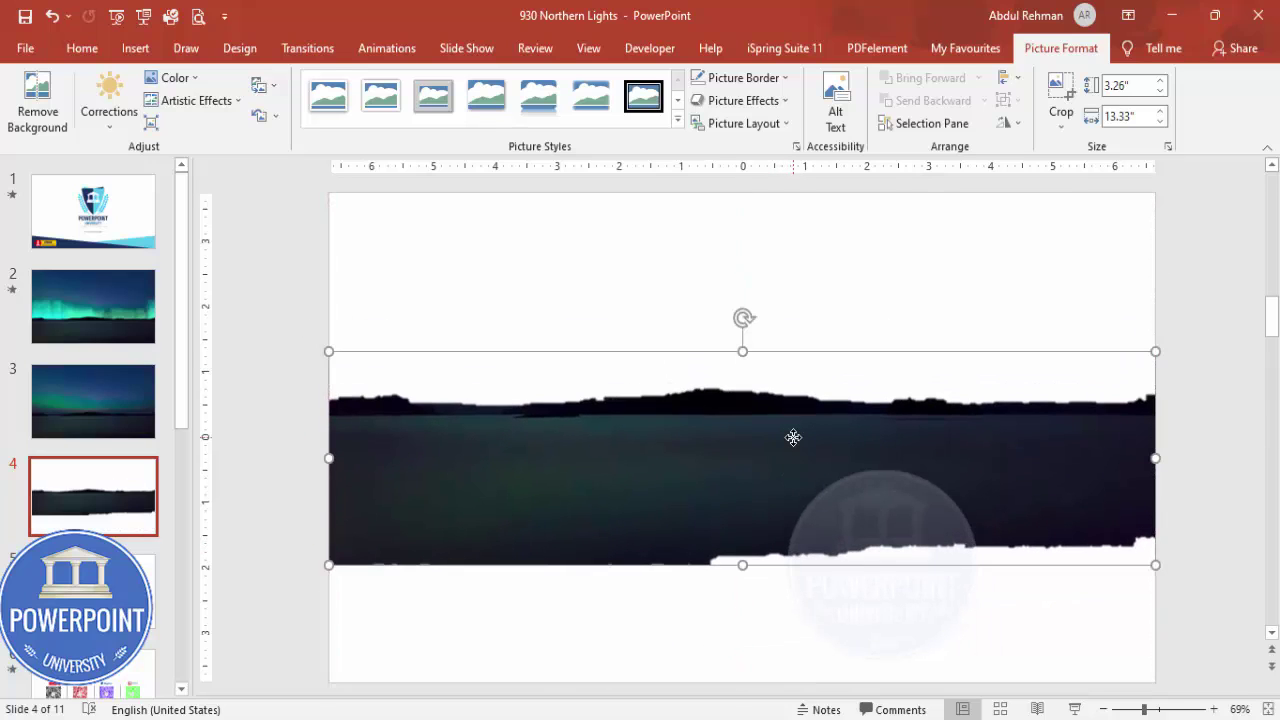
{"action": "key", "text": "Delete"}
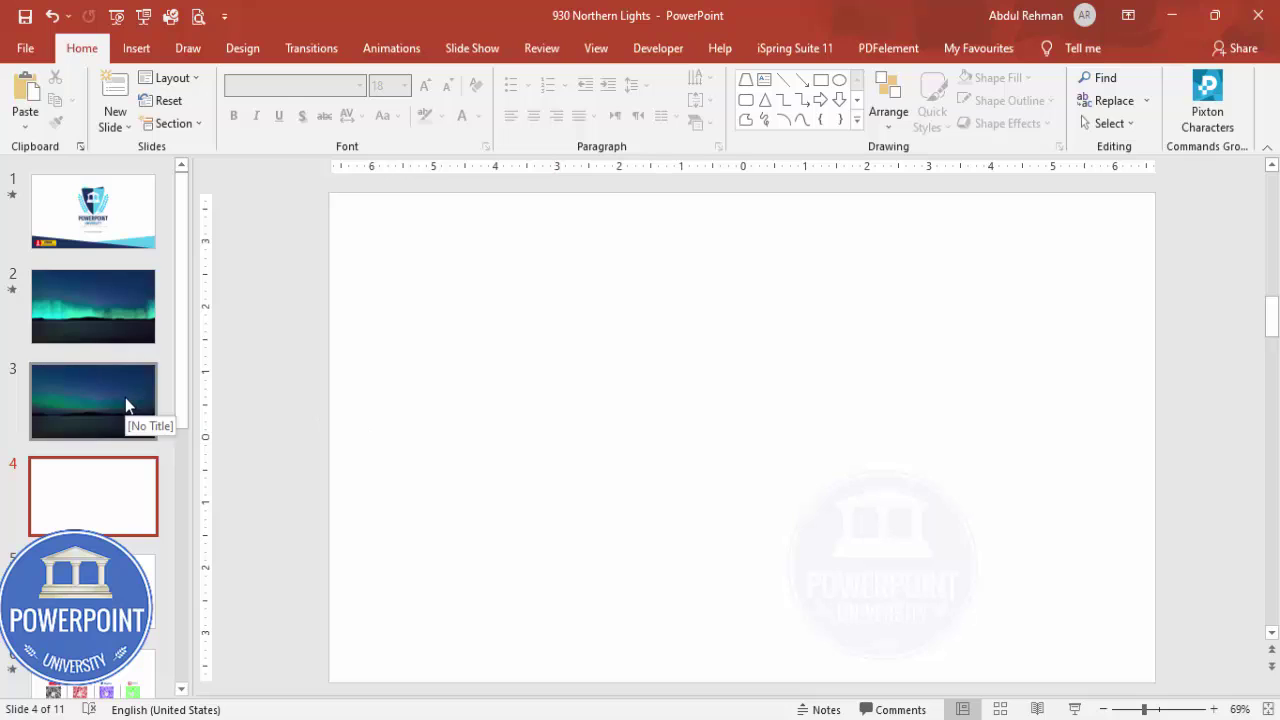
Paste the silhouette onto slide 3, align it with the shoreline, then return to slide 4
{"action": "left_click", "coordinate": [125, 404]}
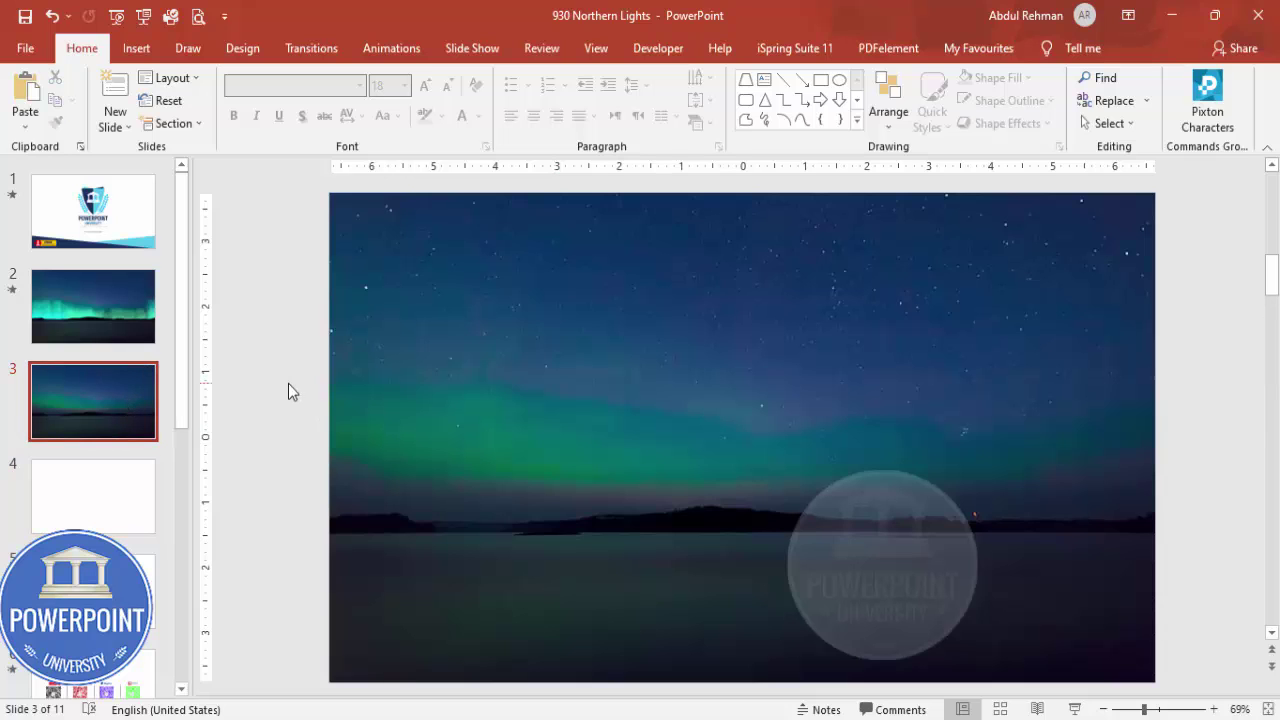
{"action": "left_click", "coordinate": [590, 515]}
{"action": "key", "text": "ctrl+v"}
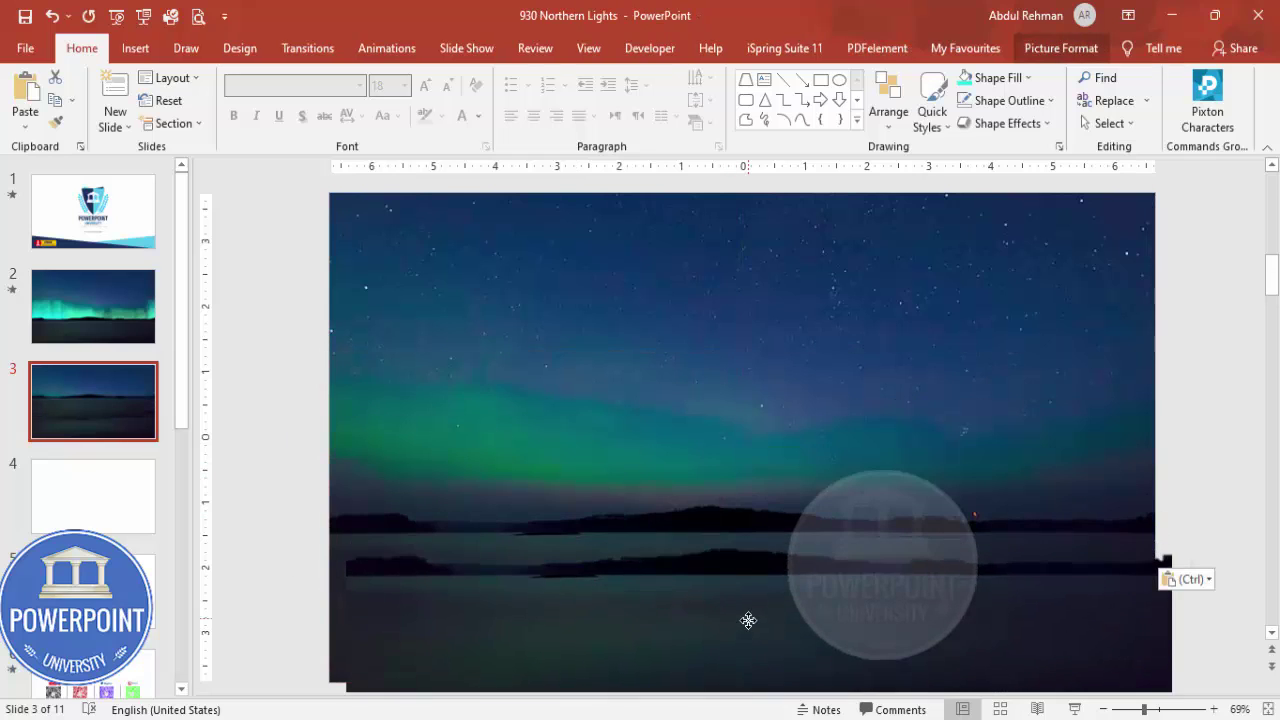
{"action": "mouse_move", "coordinate": [746, 585]}
{"action": "left_mouse_down"}
{"action": "mouse_move", "coordinate": [731, 543]}
{"action": "mouse_move", "coordinate": [740, 583]}
{"action": "mouse_move", "coordinate": [729, 583]}
{"action": "left_mouse_up"}
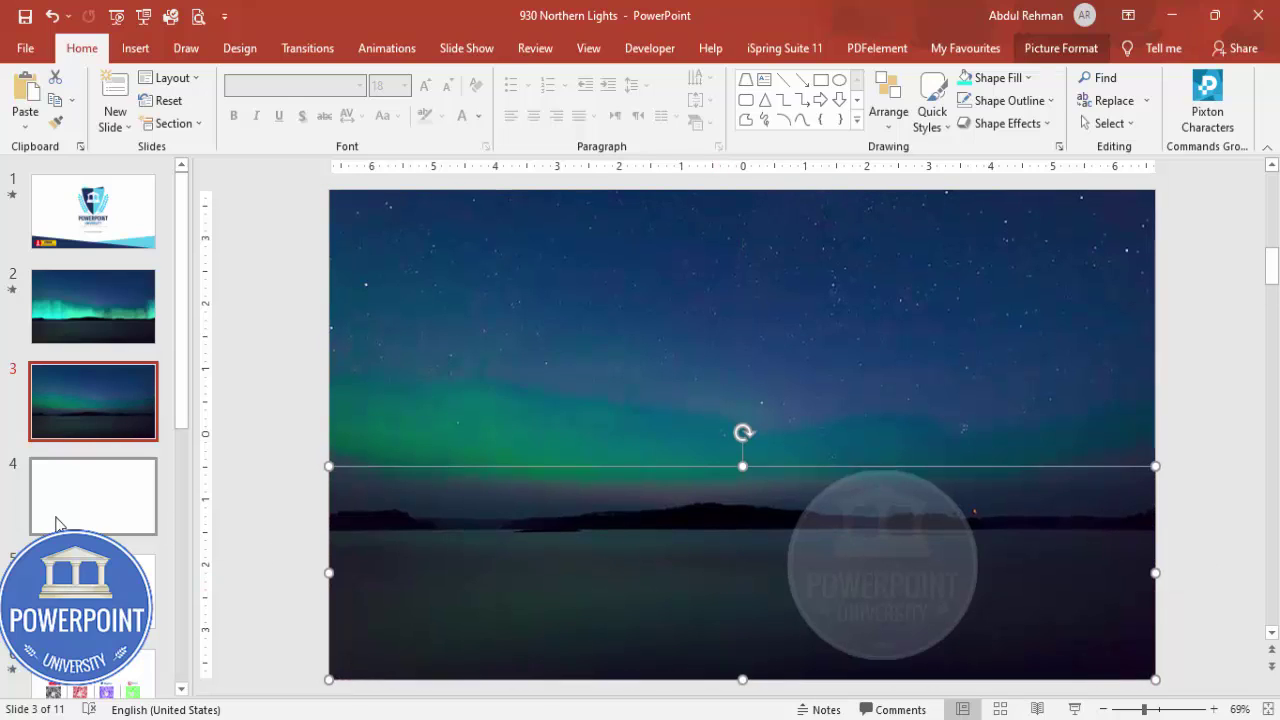
{"action": "left_click", "coordinate": [89, 500]}
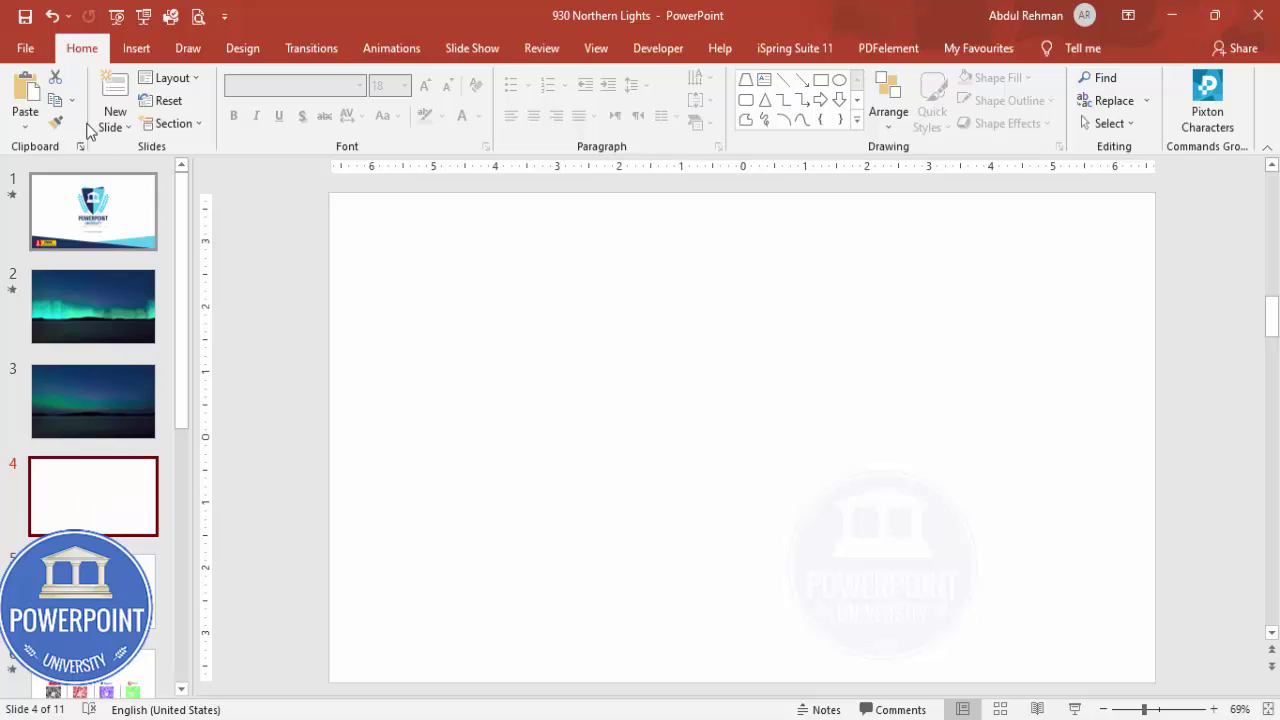
Draw a tall rectangle on slide 4 and adjust its height
{"action": "left_click", "coordinate": [136, 48]}
{"action": "left_click", "coordinate": [299, 110]}
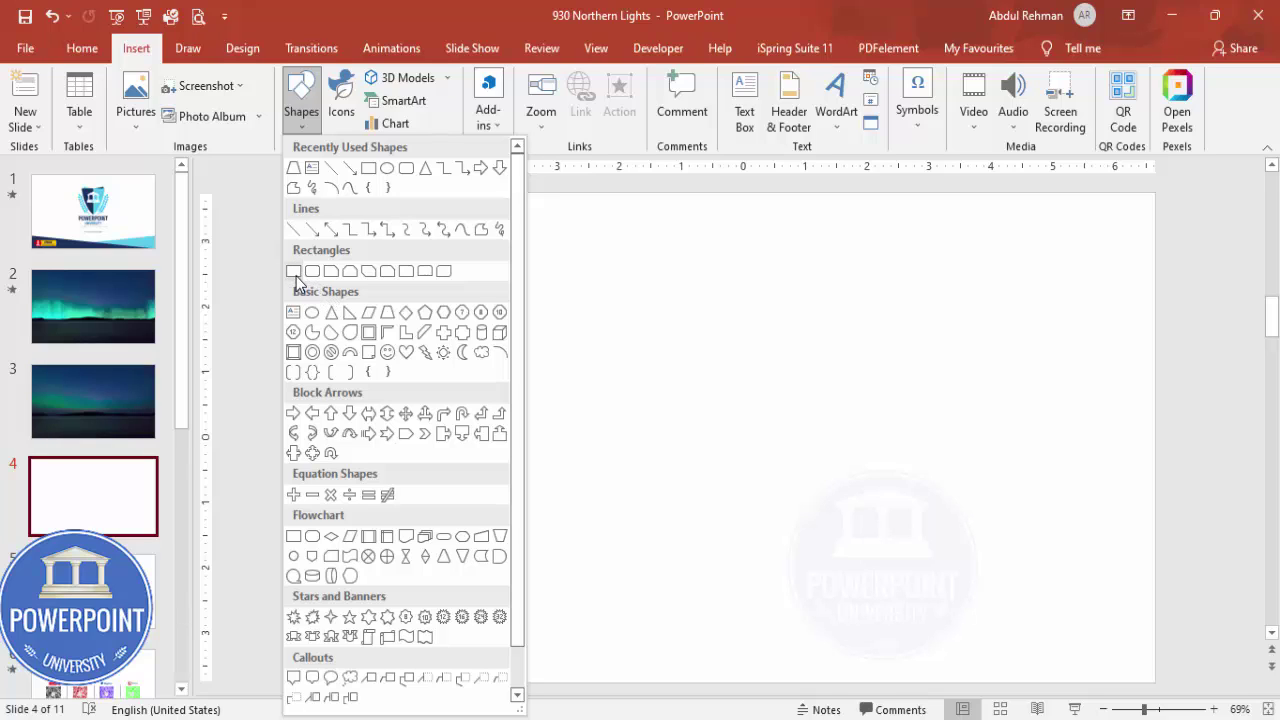
{"action": "left_click", "coordinate": [296, 272]}
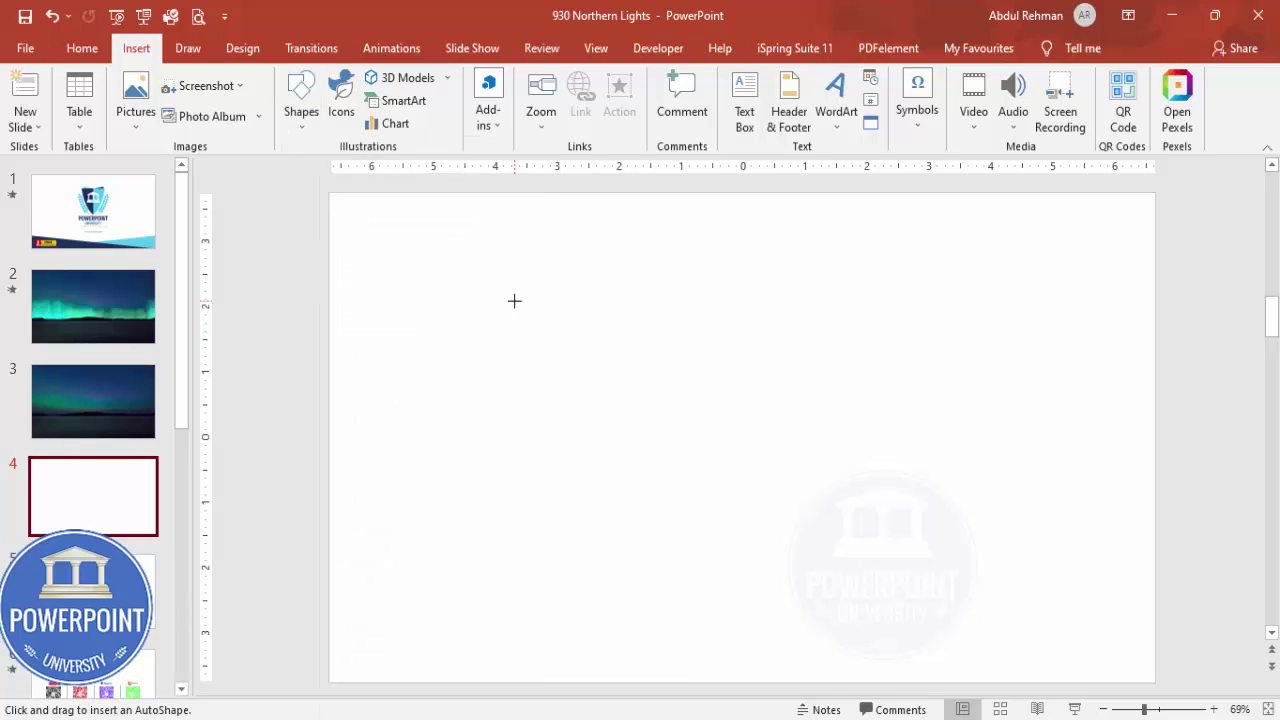
{"action": "left_click_drag", "start_coordinate": [514, 300], "coordinate": [698, 651]}
{"action": "left_click_drag", "start_coordinate": [633, 557], "coordinate": [637, 483]}
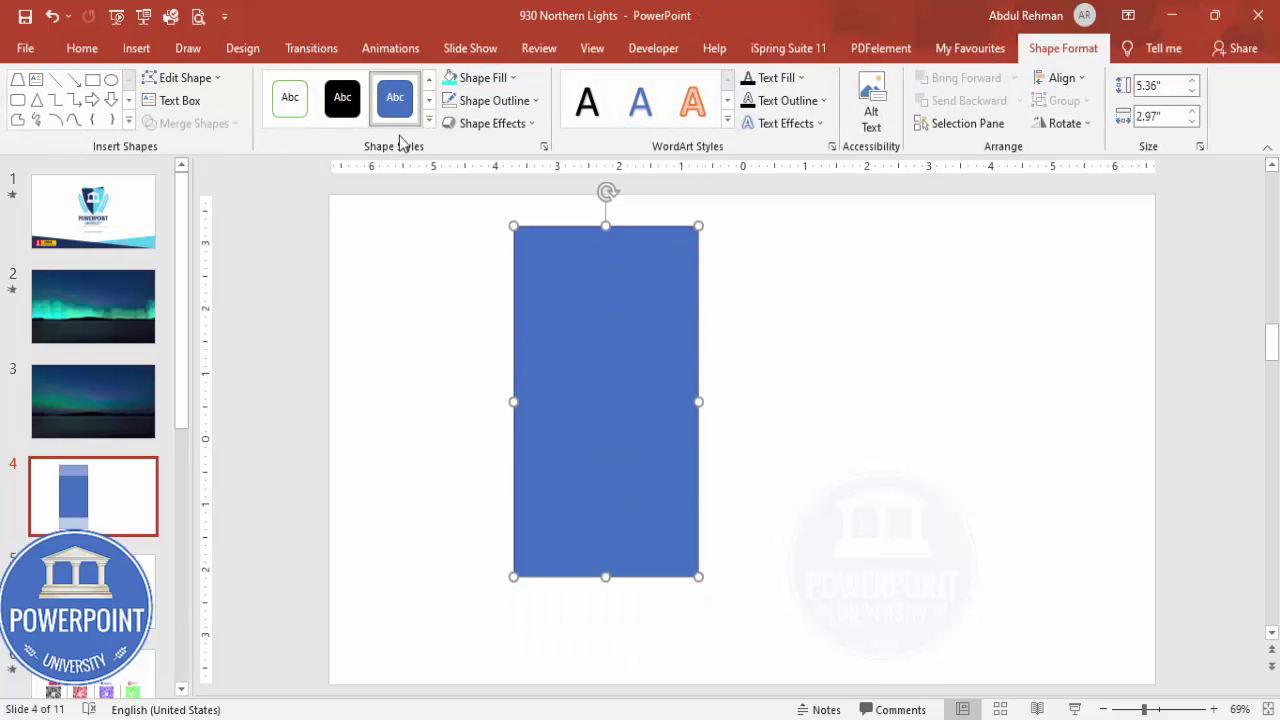
Give the rectangle no outline and a cyan fill from recent colours
{"action": "left_click", "coordinate": [526, 100]}
{"action": "left_click", "coordinate": [524, 313]}
{"action": "left_click", "coordinate": [462, 78]}
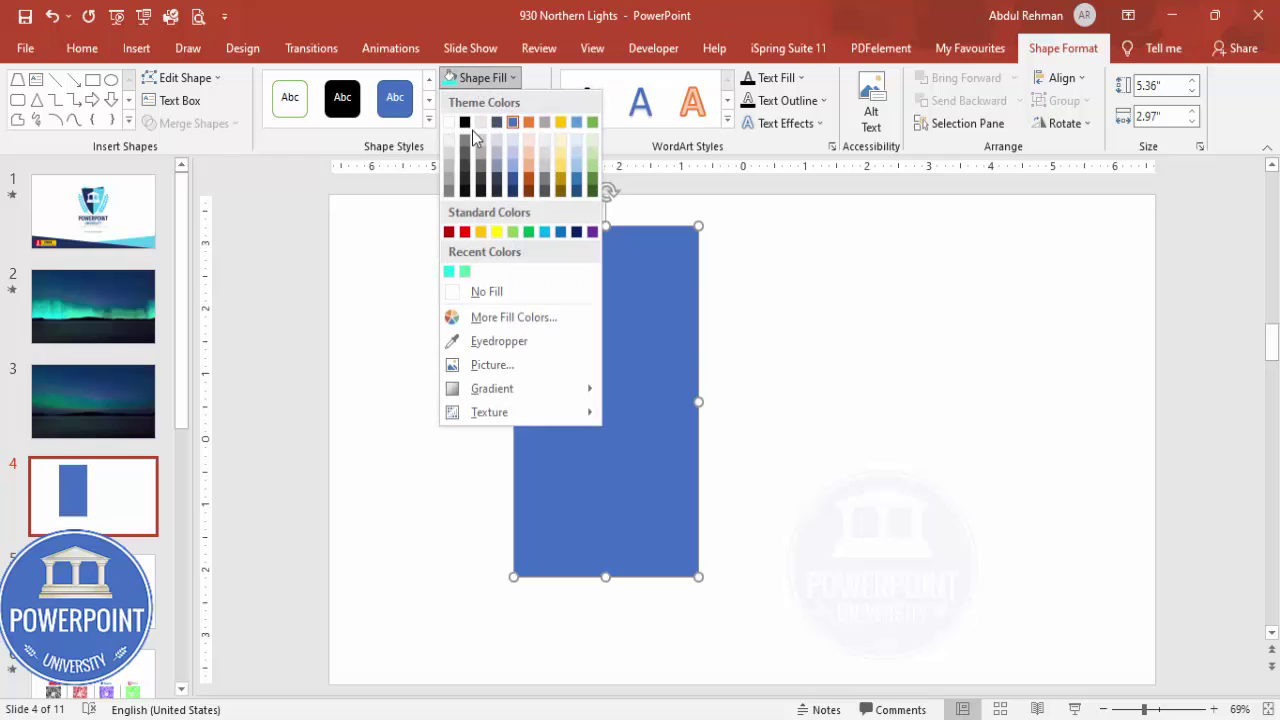
{"action": "left_click", "coordinate": [448, 272]}
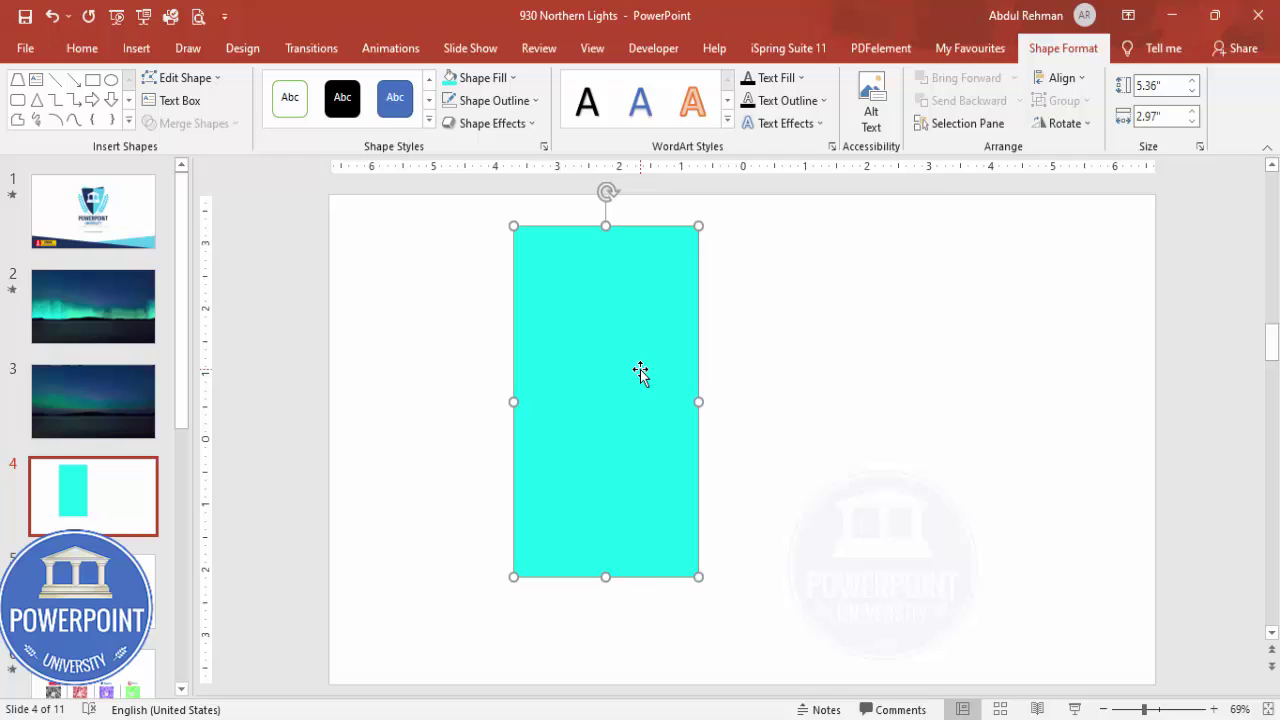
Edit the rectangle's points, adding a top point pulled down into a deep V
{"action": "right_click", "coordinate": [636, 375]}
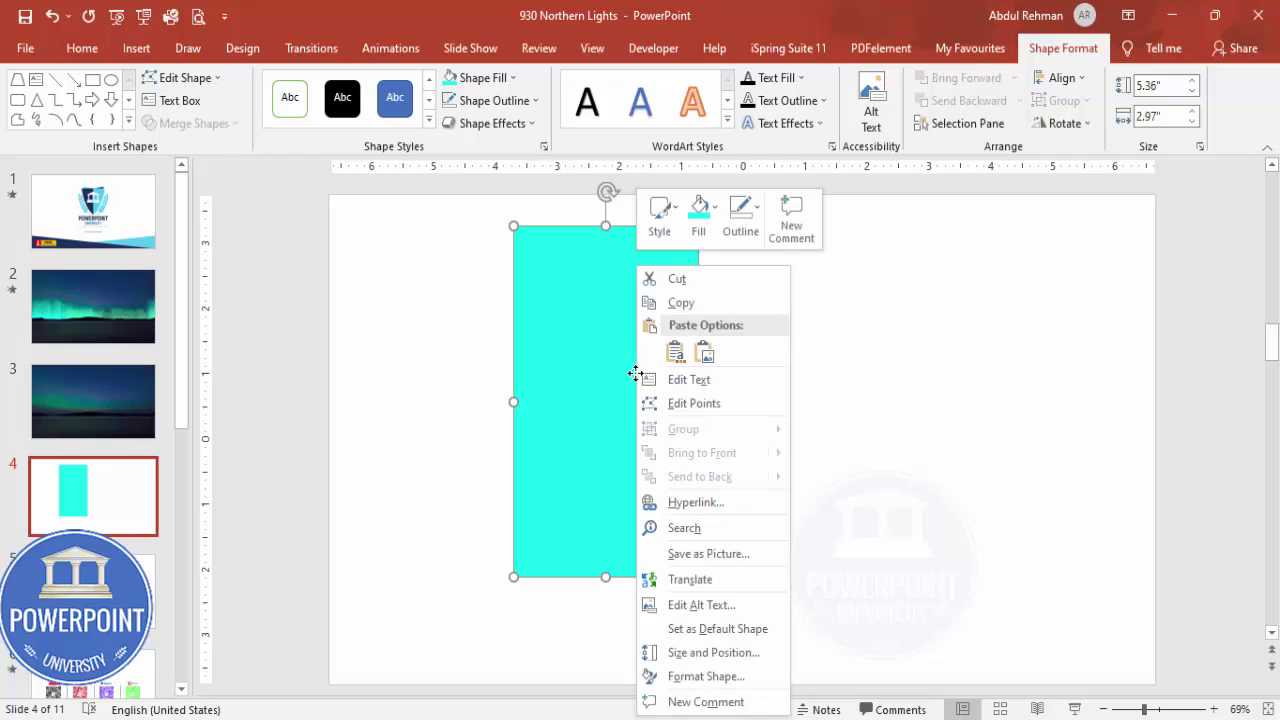
{"action": "left_click", "coordinate": [692, 403]}
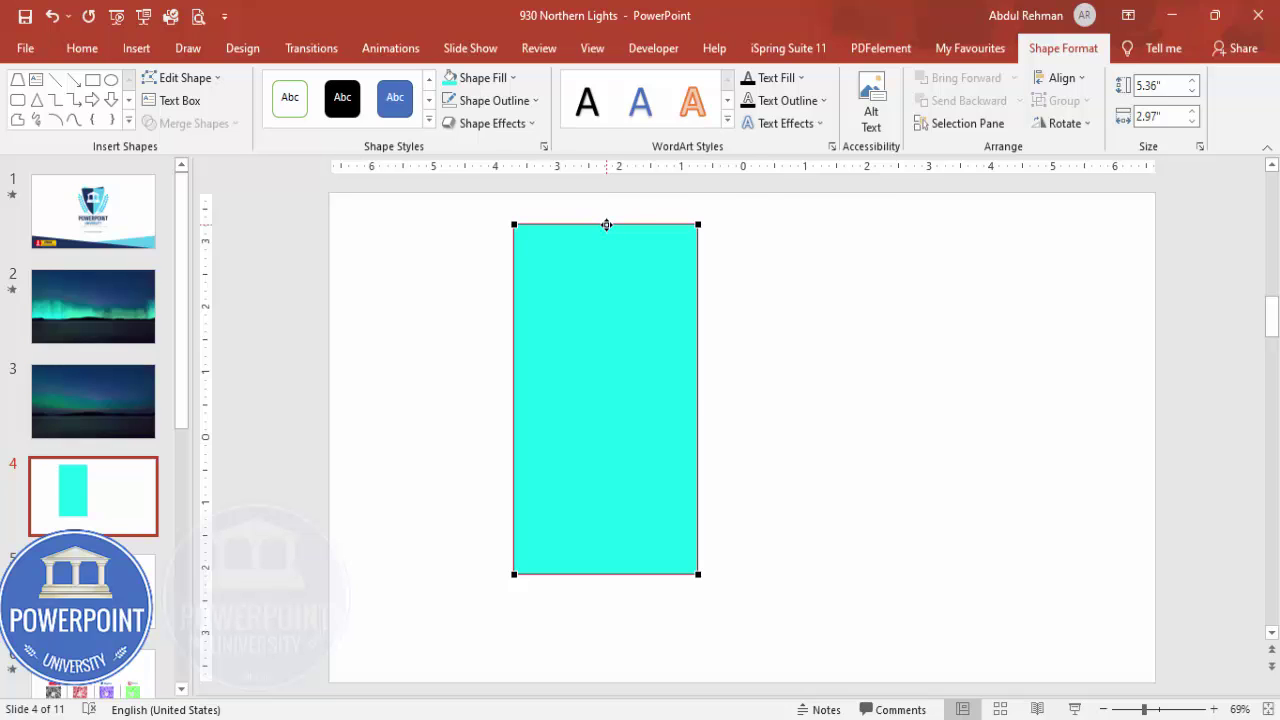
{"action": "right_click", "coordinate": [606, 224]}
{"action": "left_click", "coordinate": [655, 238]}
{"action": "left_click_drag", "start_coordinate": [606, 224], "coordinate": [603, 562]}
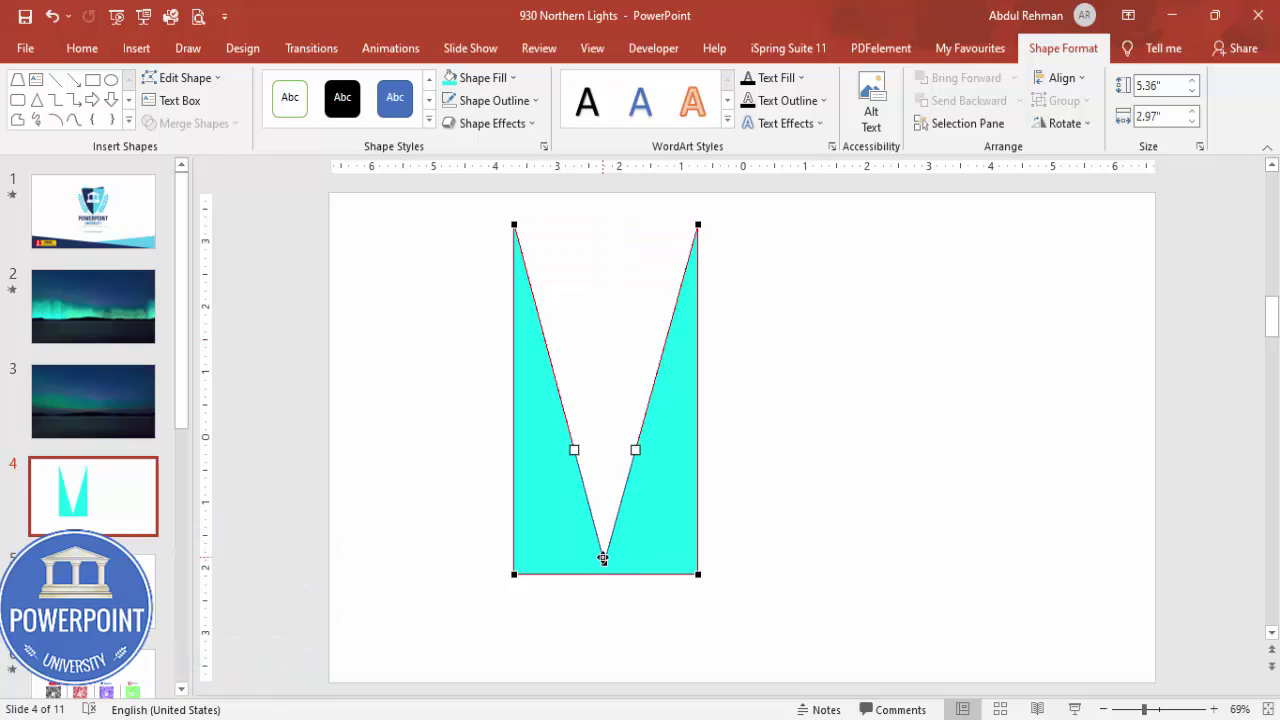
Give the V shape 25 pt soft edges in Format Shape effects
{"action": "right_click", "coordinate": [675, 488]}
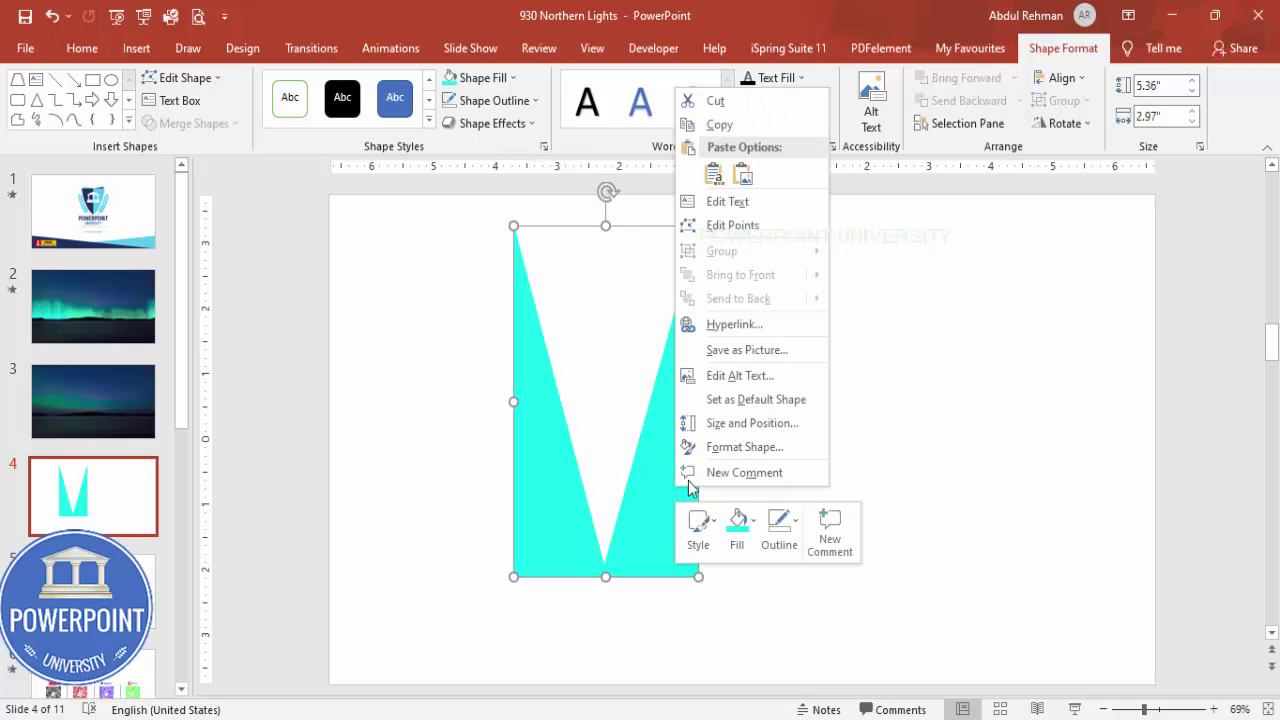
{"action": "left_click", "coordinate": [797, 449]}
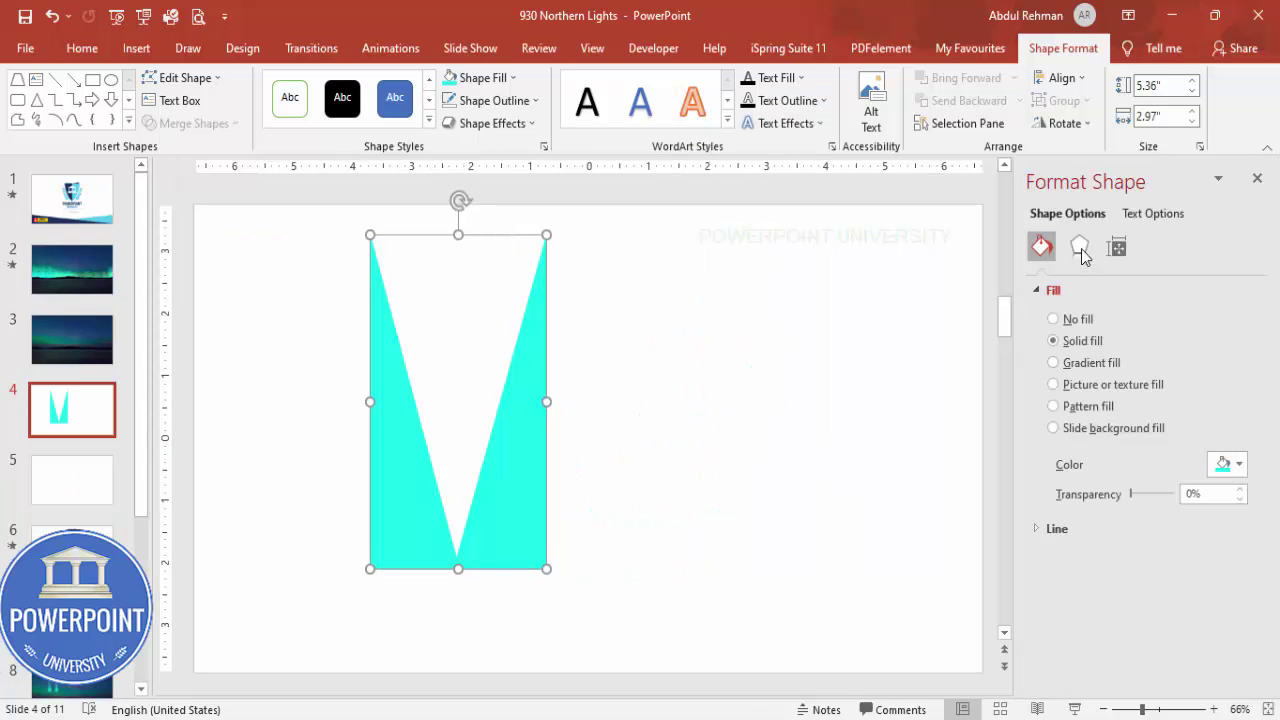
{"action": "left_click", "coordinate": [1079, 247]}
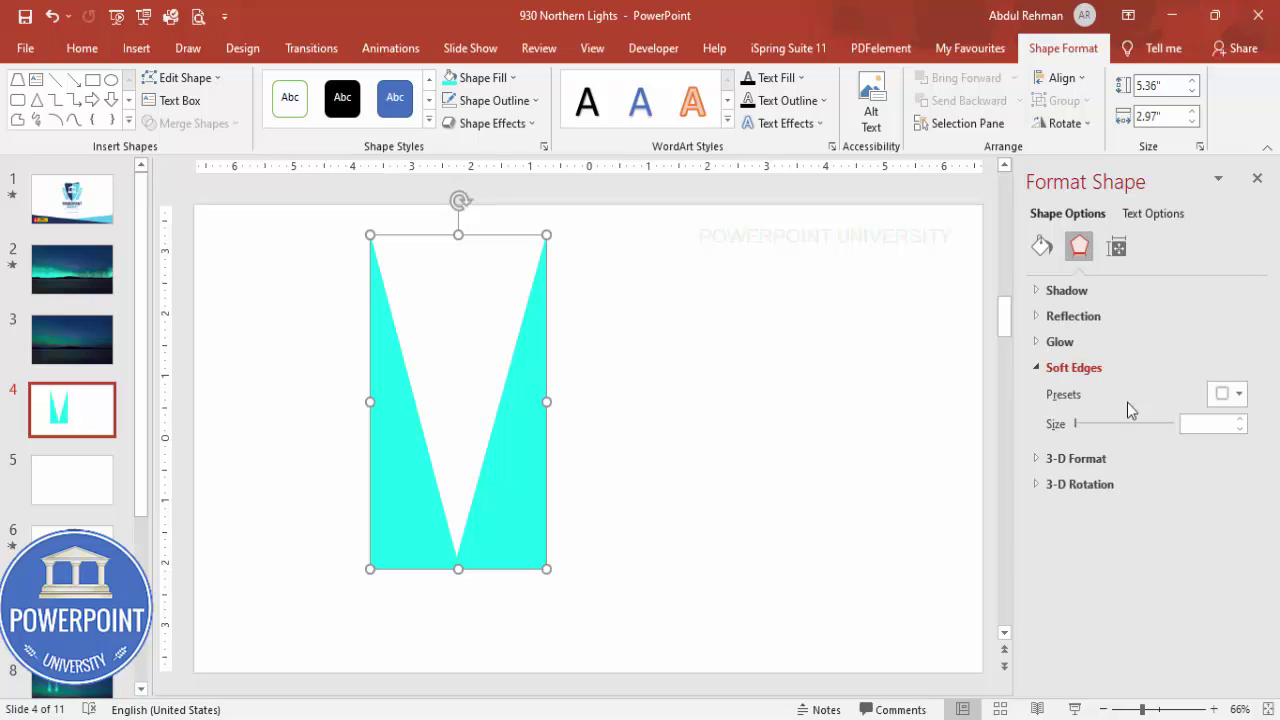
{"action": "left_click", "coordinate": [1219, 424]}
{"action": "type", "text": "25"}
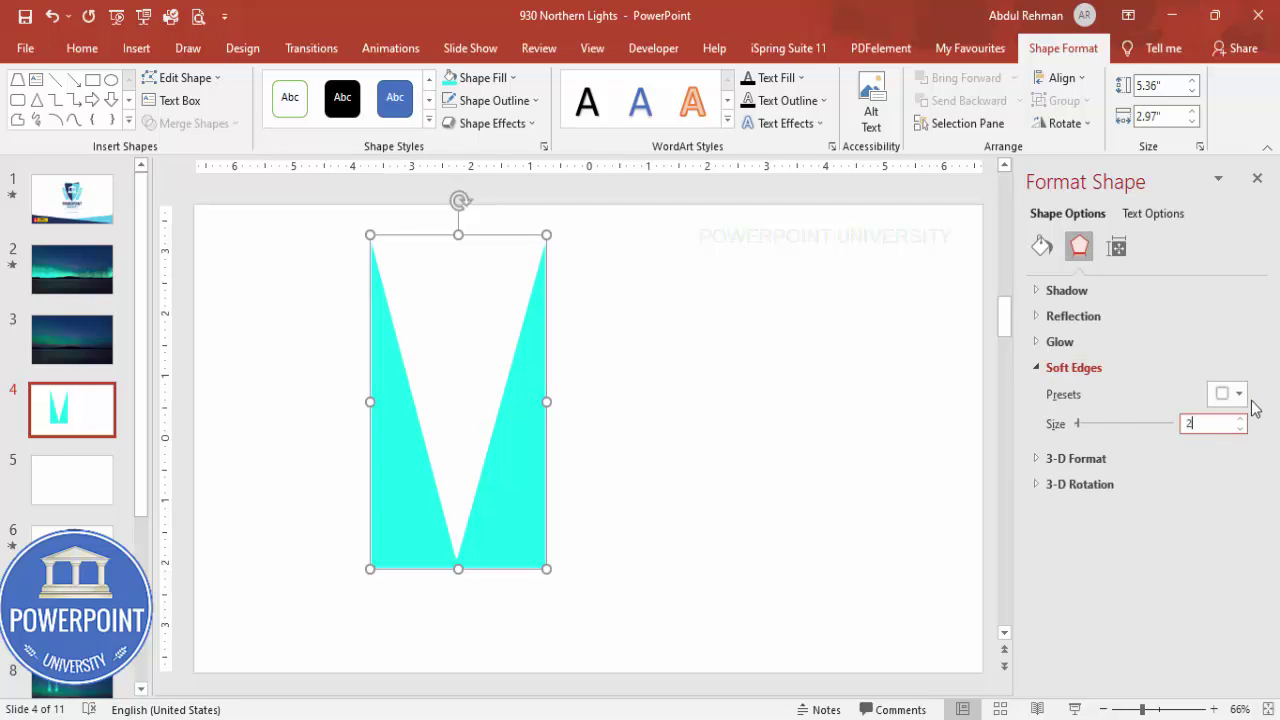
{"action": "key", "text": "Return"}
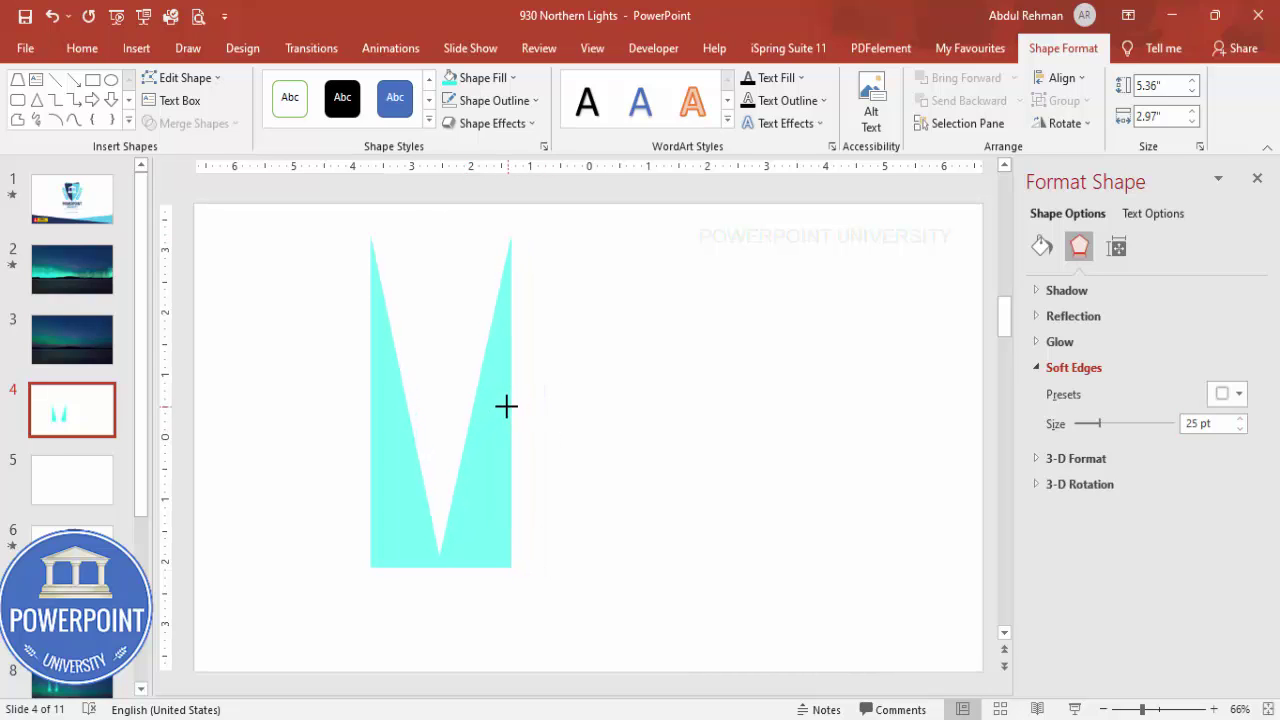
Narrow the V shape and make an offset copy nudged to the right
{"action": "left_click_drag", "start_coordinate": [506, 406], "coordinate": [500, 409]}
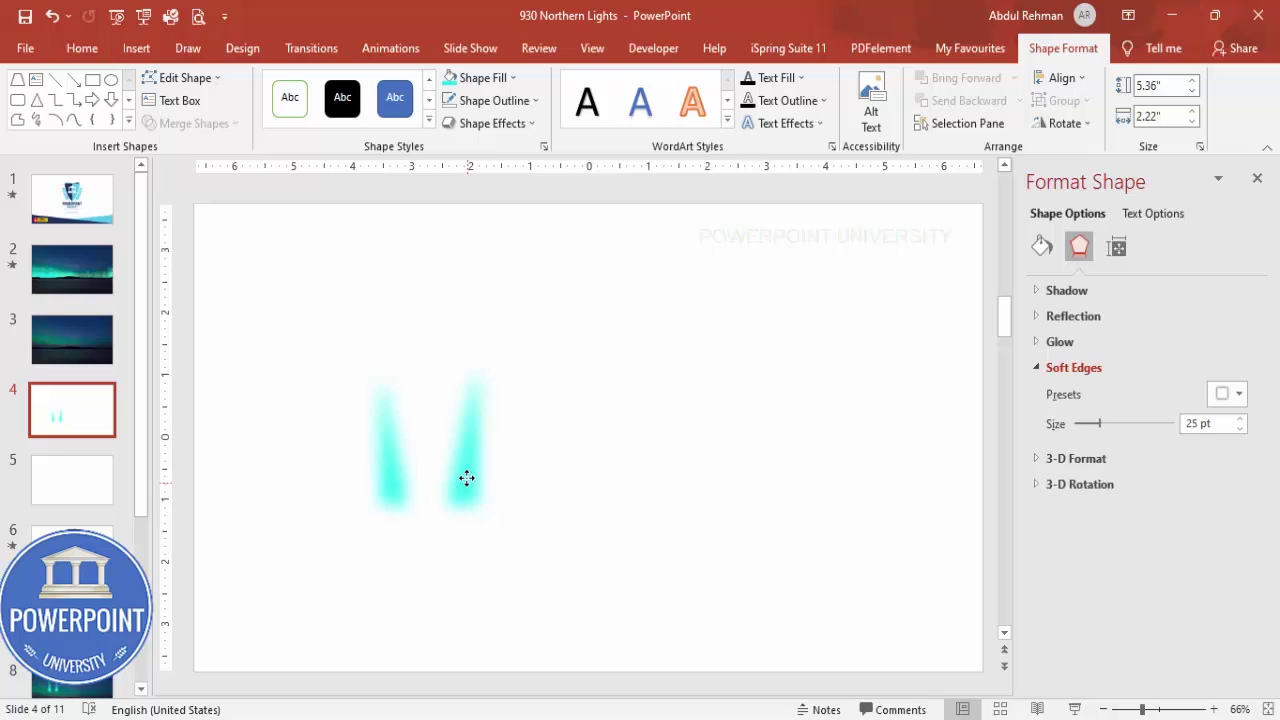
{"action": "left_click", "coordinate": [466, 477]}
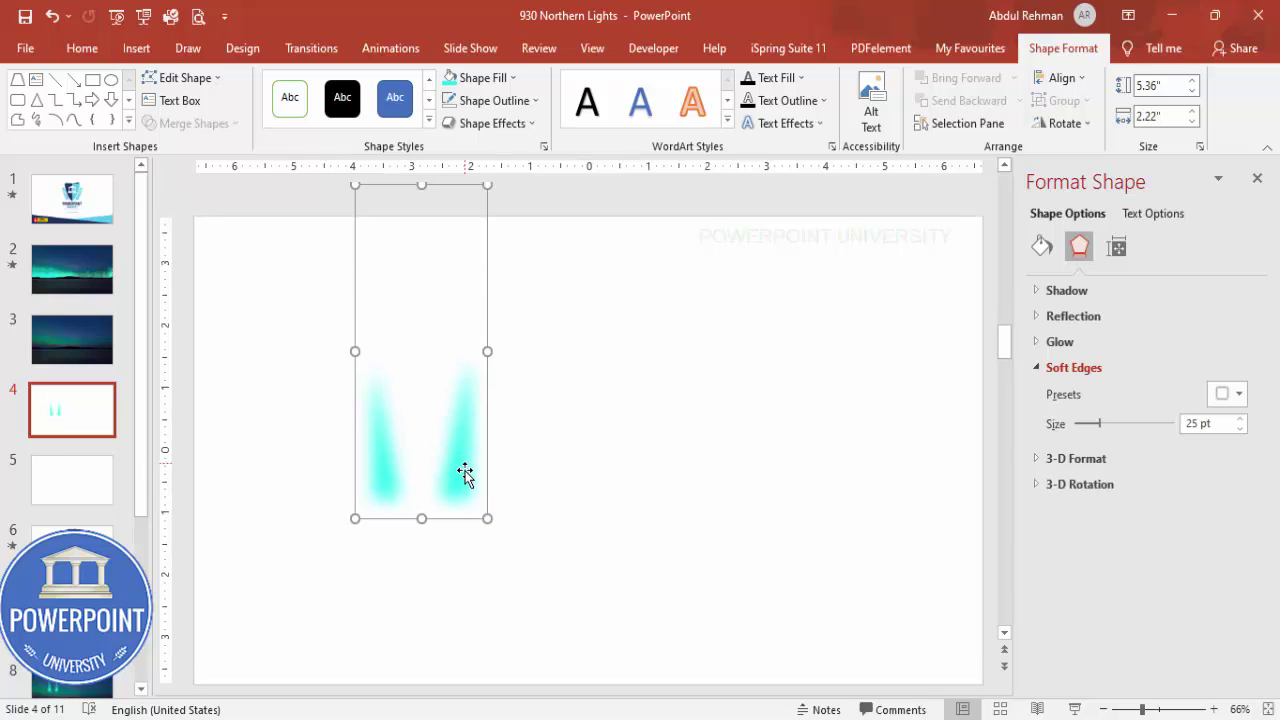
{"action": "left_click_drag", "start_coordinate": [470, 504], "coordinate": [502, 493]}
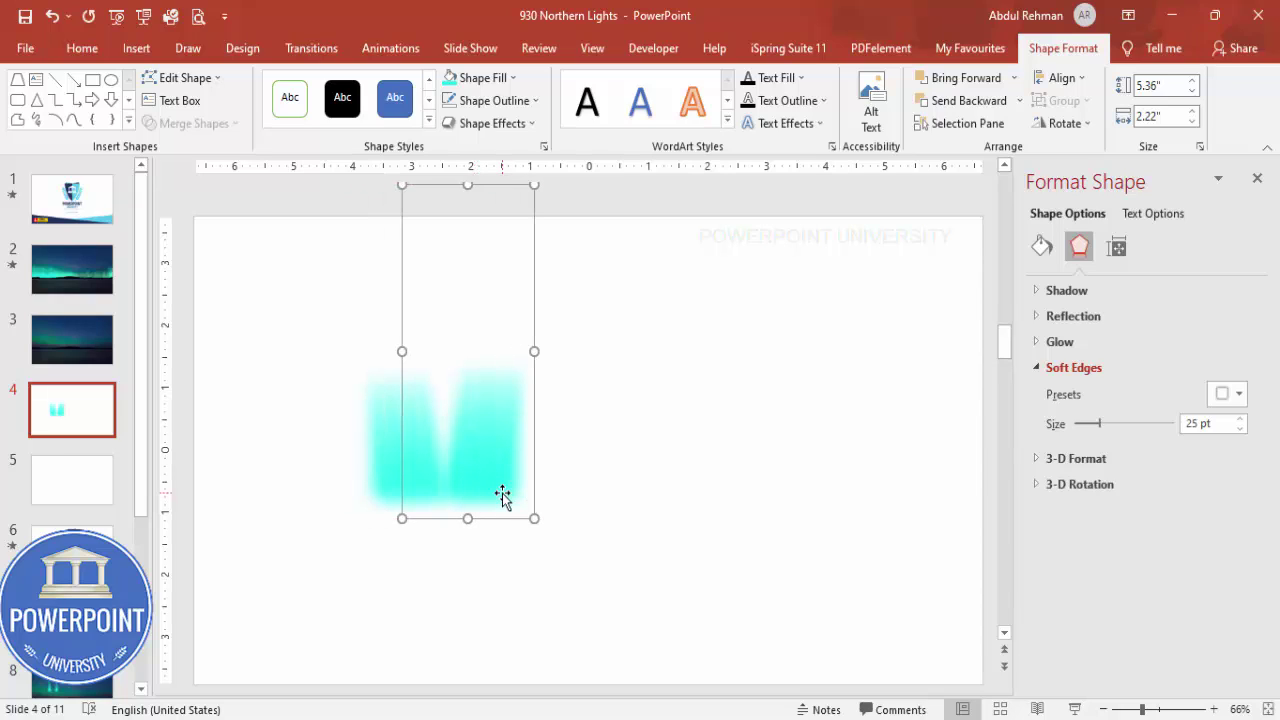
{"action": "key", "text": "Right"}
{"action": "key", "text": "Right"}
{"action": "key", "text": "Right"}
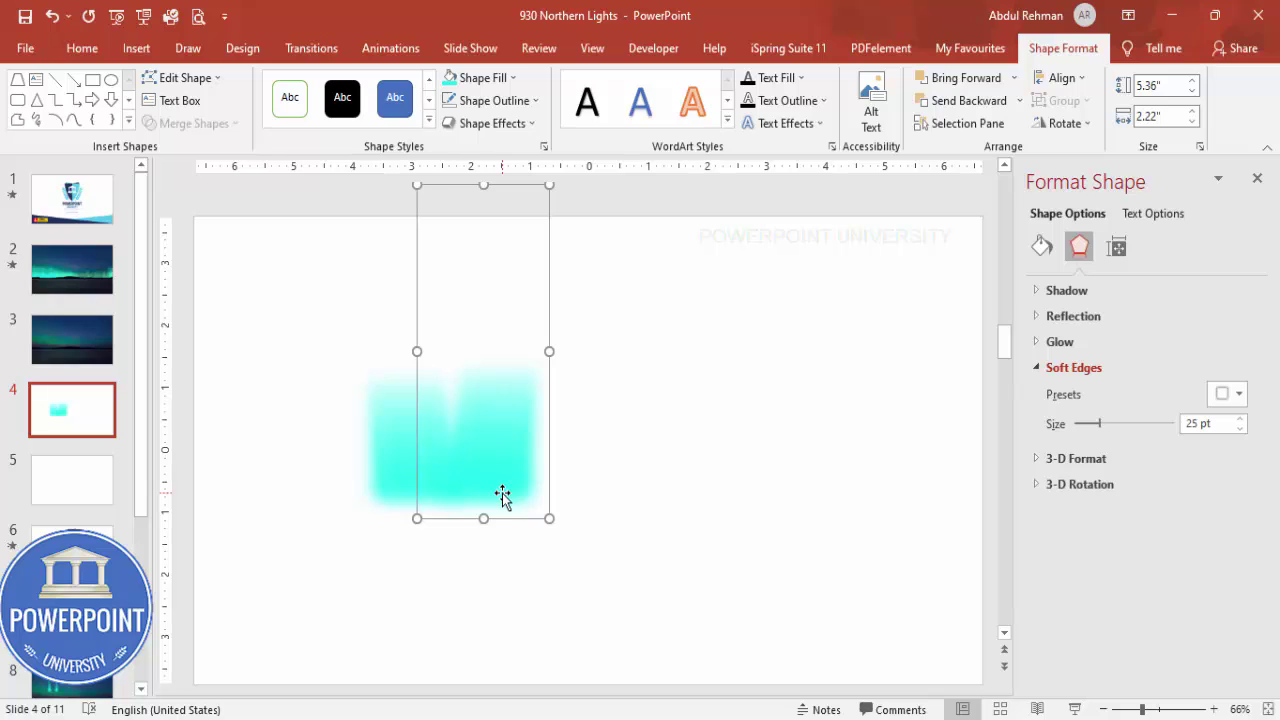
{"action": "key", "text": "Right"}
{"action": "key", "text": "Right"}
{"action": "key", "text": "Right"}
Select all the cyan shapes on the slide and group them
{"action": "left_click", "coordinate": [715, 513]}
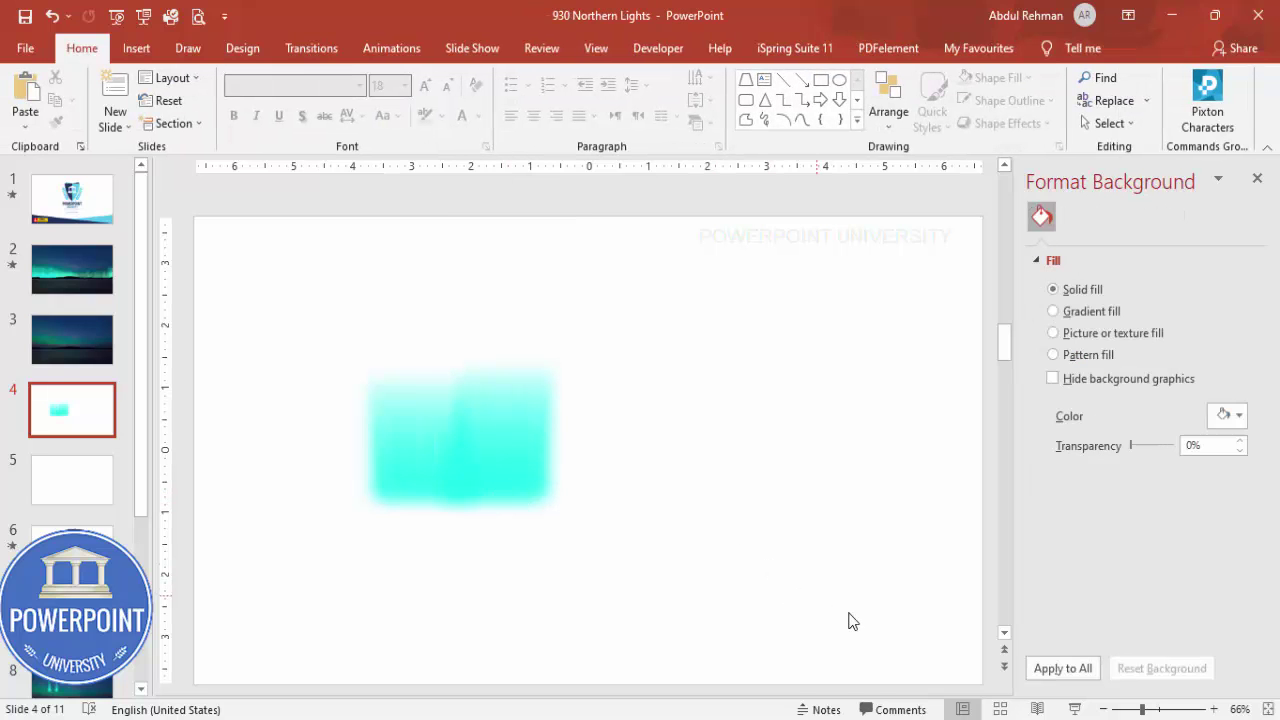
{"action": "left_click_drag", "start_coordinate": [873, 628], "coordinate": [9, 168]}
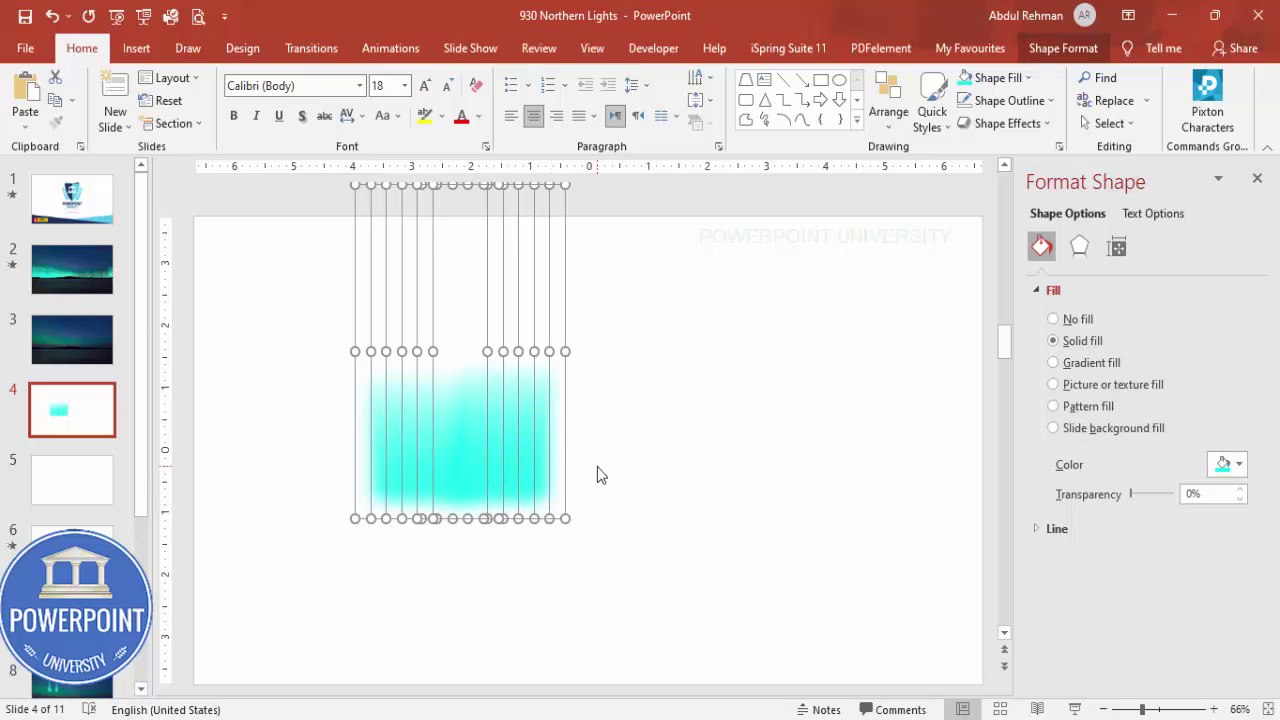
{"action": "left_click", "coordinate": [655, 527]}
{"action": "key", "text": "ctrl+a"}
{"action": "key", "text": "ctrl+g"}
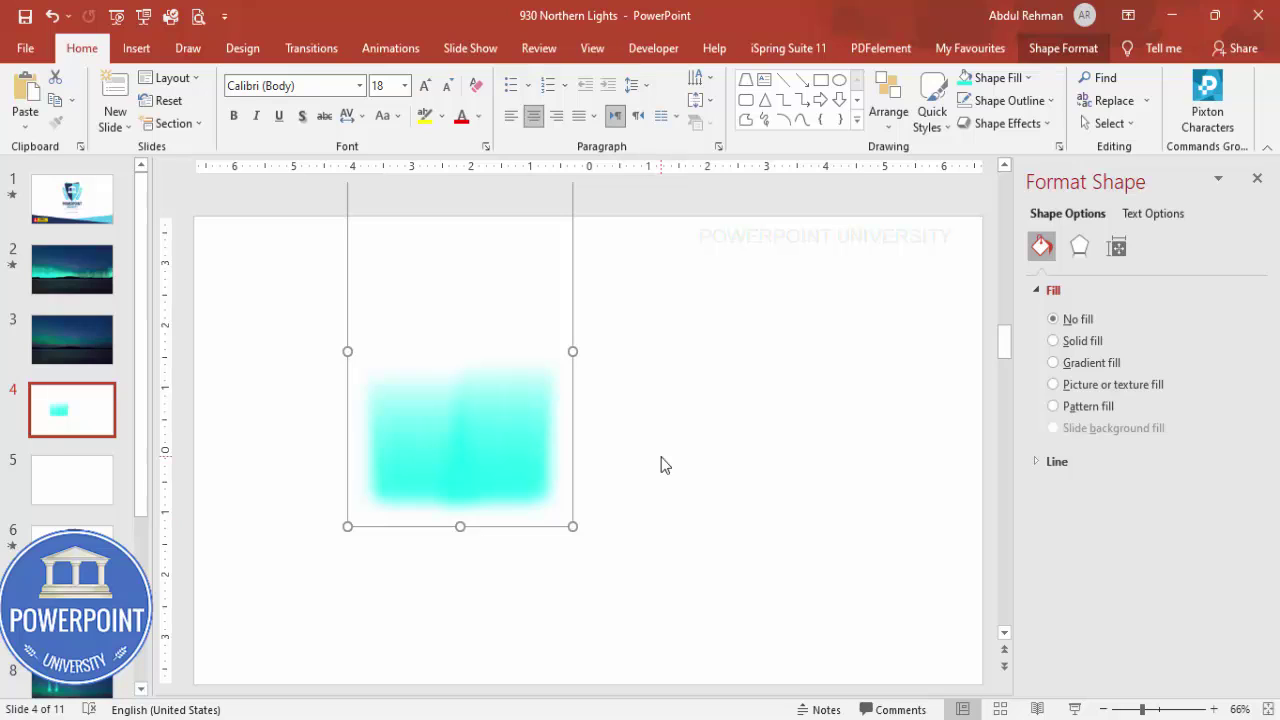
Duplicate the cyan group across the slide and move the leftmost copy to the left edge
{"action": "left_click_drag", "start_coordinate": [503, 477], "coordinate": [667, 466]}
{"action": "key", "text": "ctrl+d"}
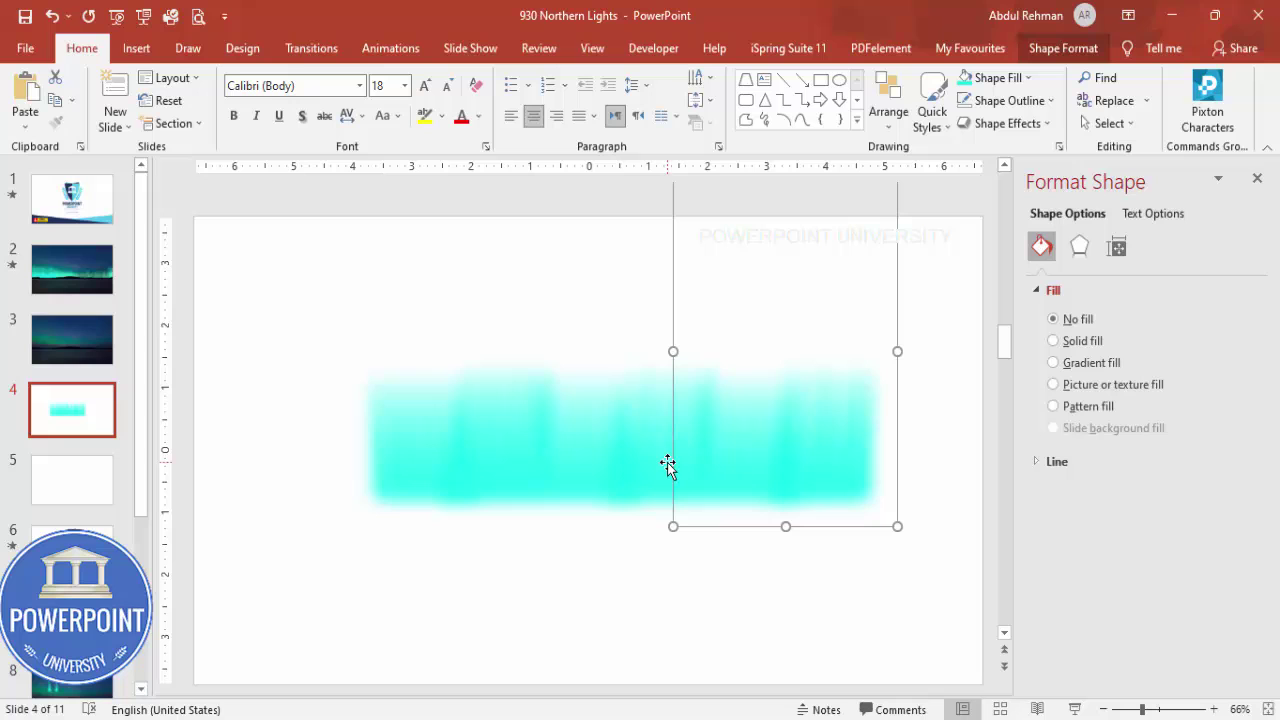
{"action": "key", "text": "ctrl+d"}
{"action": "left_click", "coordinate": [365, 515]}
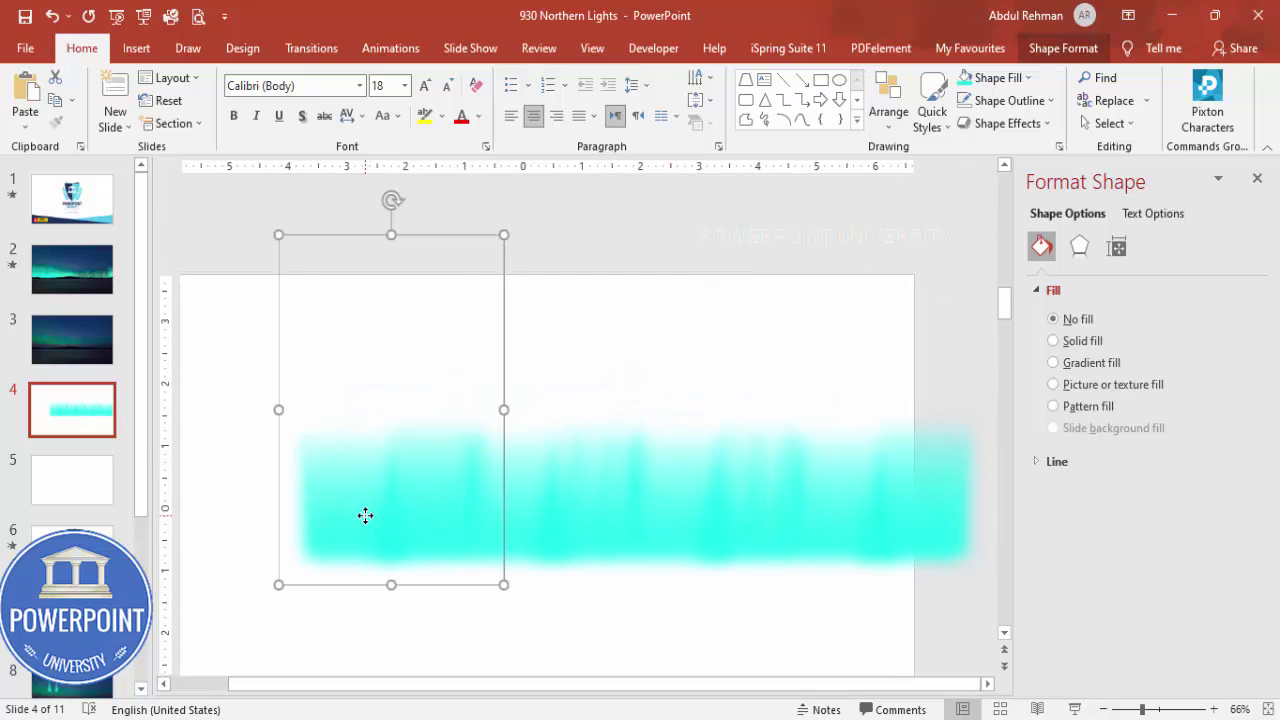
{"action": "left_click_drag", "start_coordinate": [423, 523], "coordinate": [246, 462]}
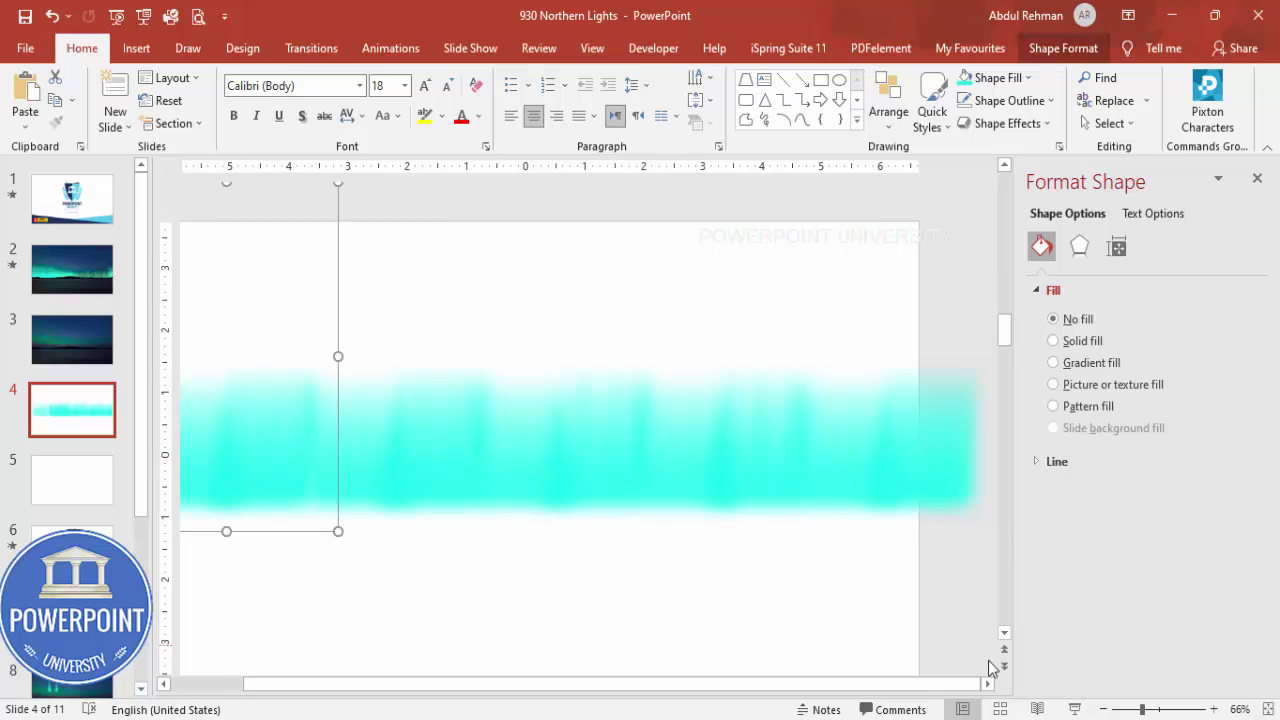
Zoom out, select all the cyan groups, and group them into one aurora shape
{"action": "left_click", "coordinate": [1103, 709]}
{"action": "left_click", "coordinate": [1103, 709]}
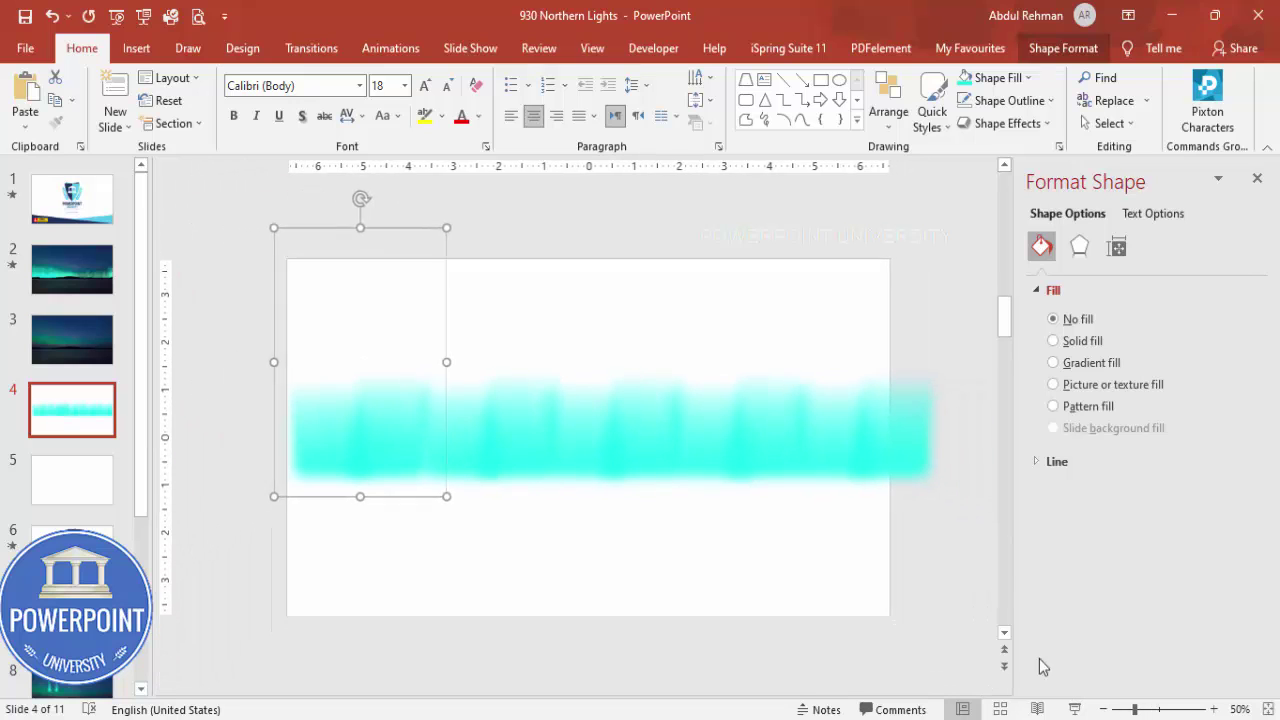
{"action": "left_click", "coordinate": [913, 558]}
{"action": "left_click_drag", "start_coordinate": [982, 562], "coordinate": [211, 233]}
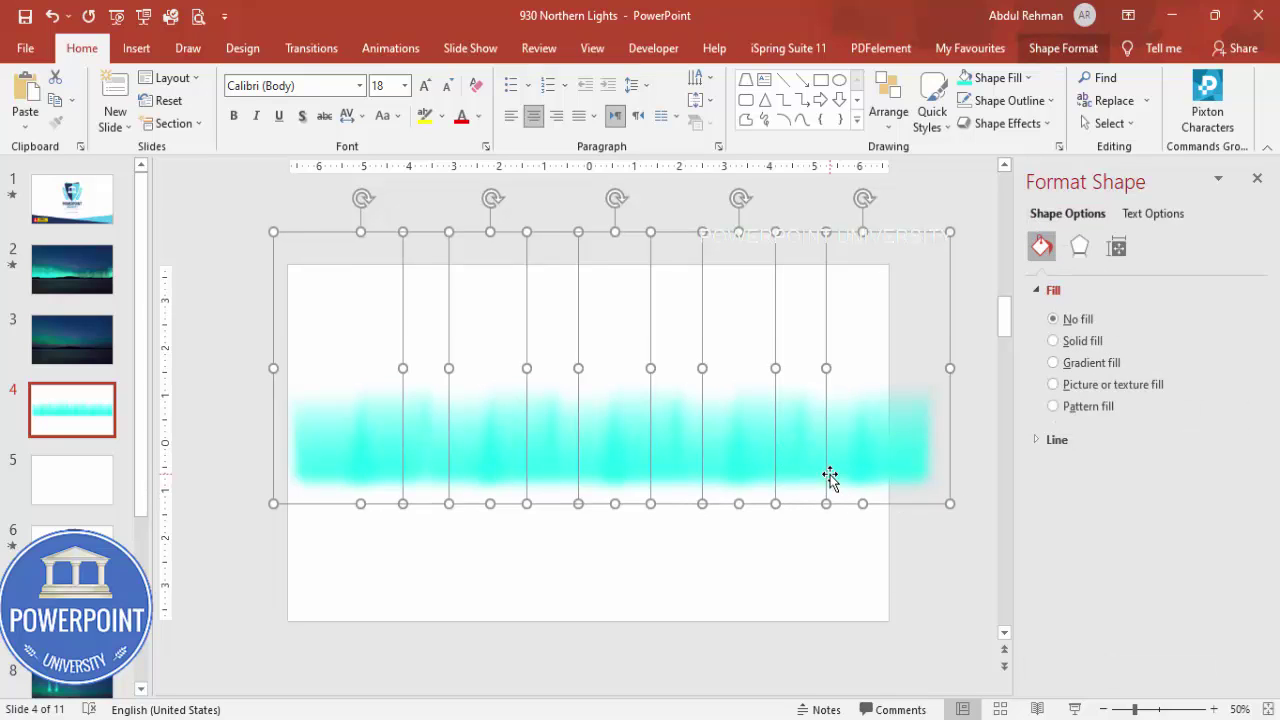
{"action": "key", "text": "ctrl+g"}
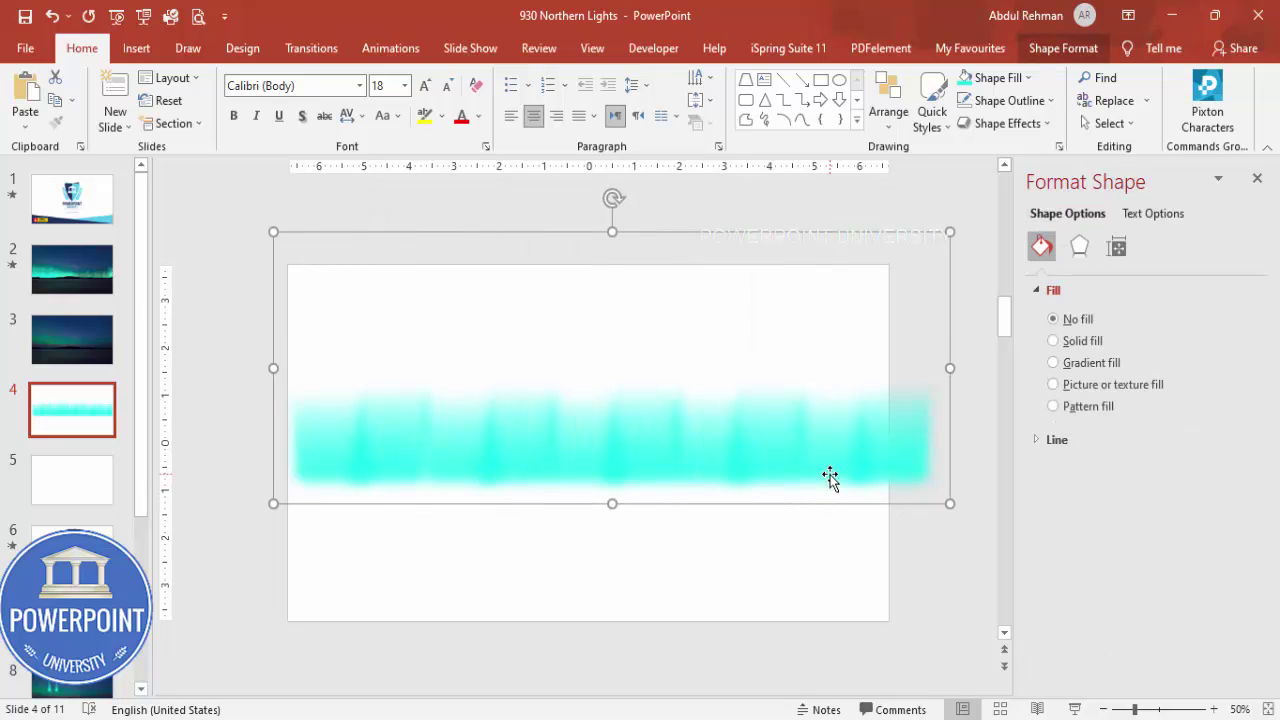
Paste the aurora group onto slide 3 and nudge it slightly lower
{"action": "left_click", "coordinate": [82, 350]}
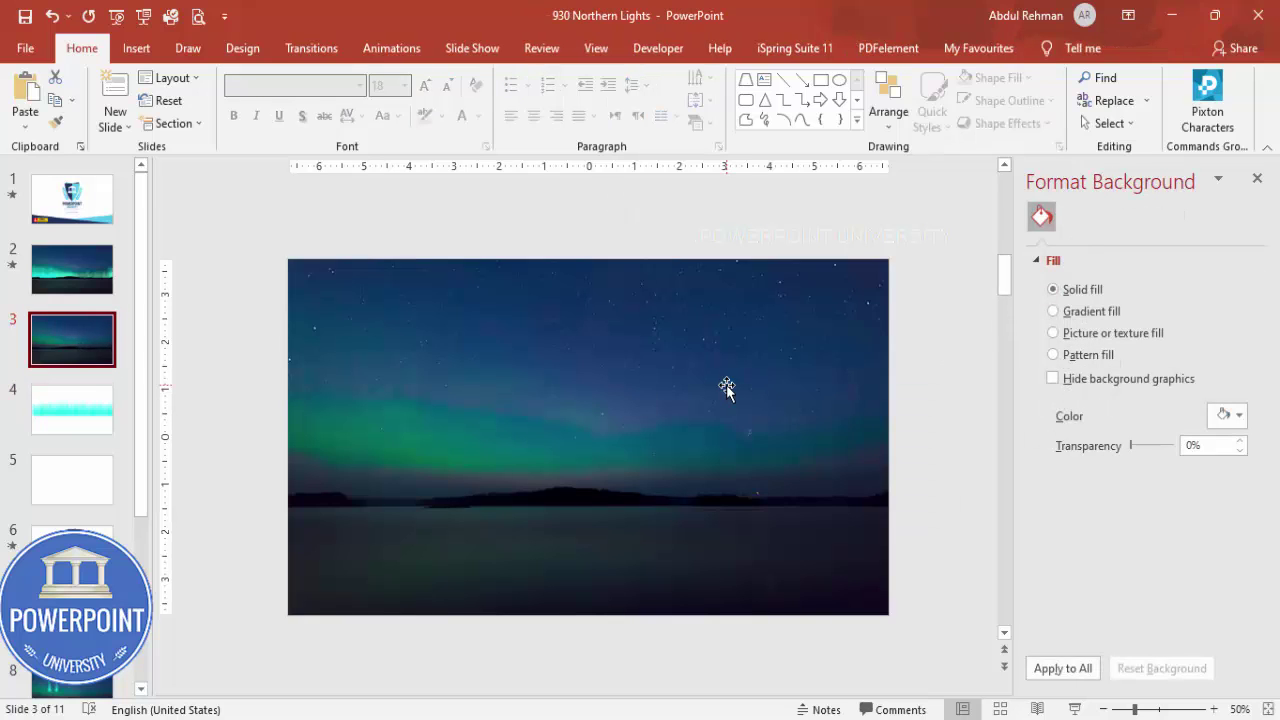
{"action": "key", "text": "ctrl+v"}
{"action": "left_click_drag", "start_coordinate": [654, 449], "coordinate": [644, 497]}
Bring the mountain-and-lake picture to front, undoing an accidental move of it
{"action": "left_click", "coordinate": [754, 566]}
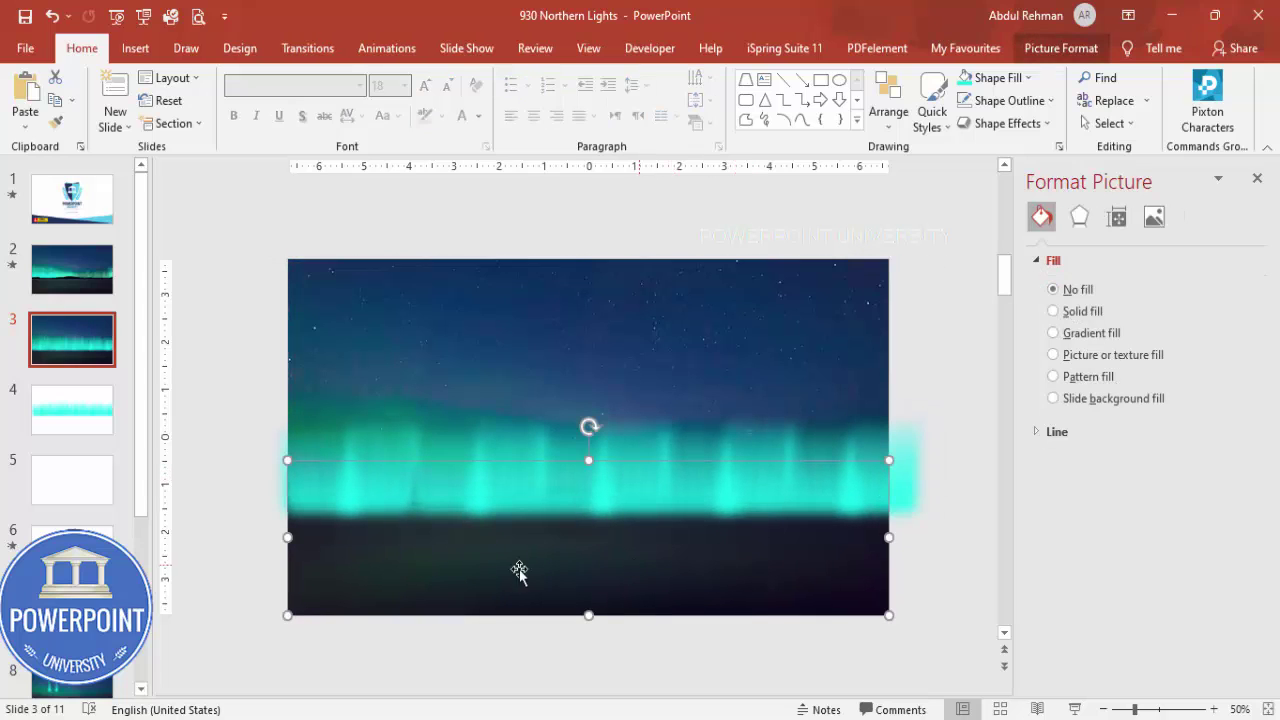
{"action": "left_click", "coordinate": [1045, 50]}
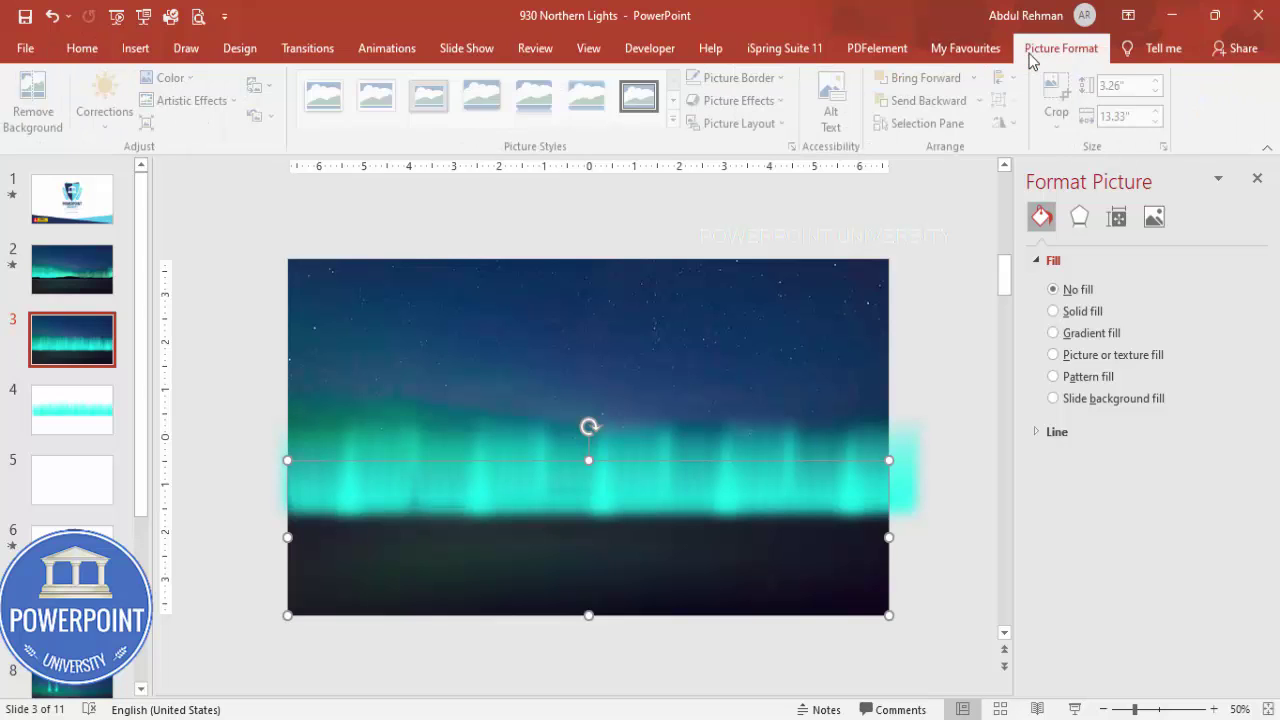
{"action": "left_click", "coordinate": [979, 80]}
{"action": "left_click", "coordinate": [940, 125]}
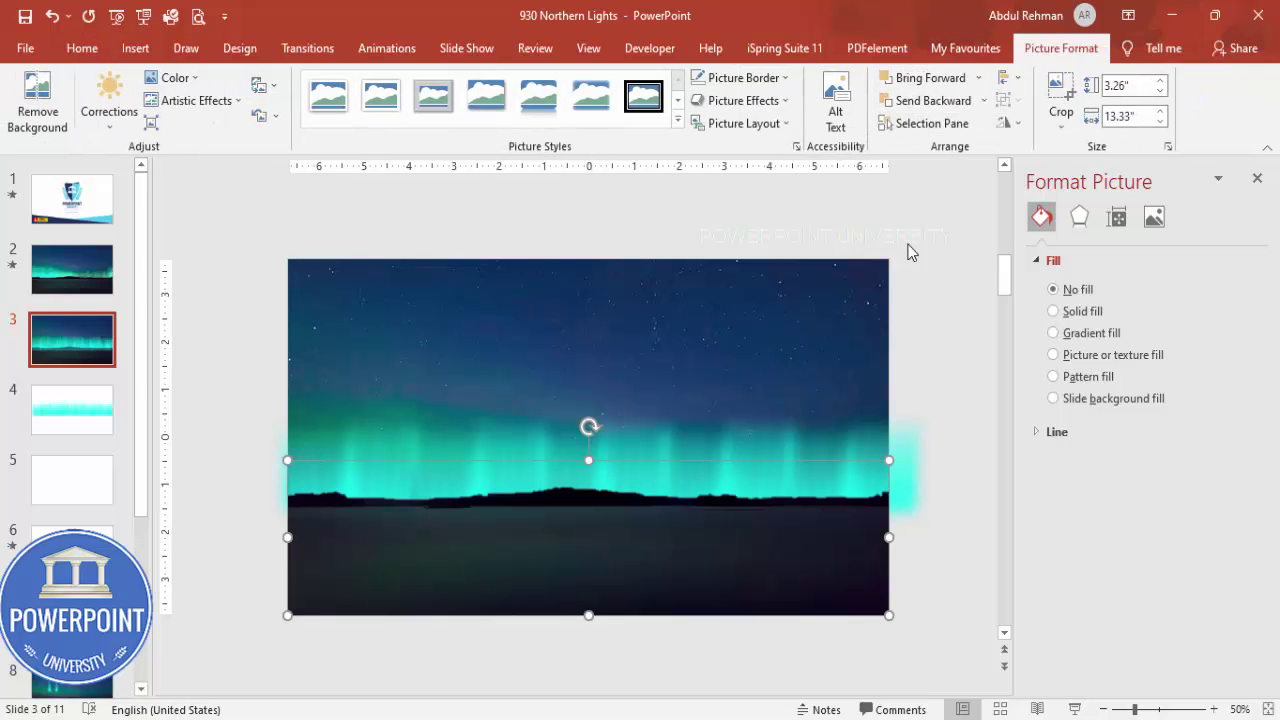
{"action": "left_click", "coordinate": [904, 352]}
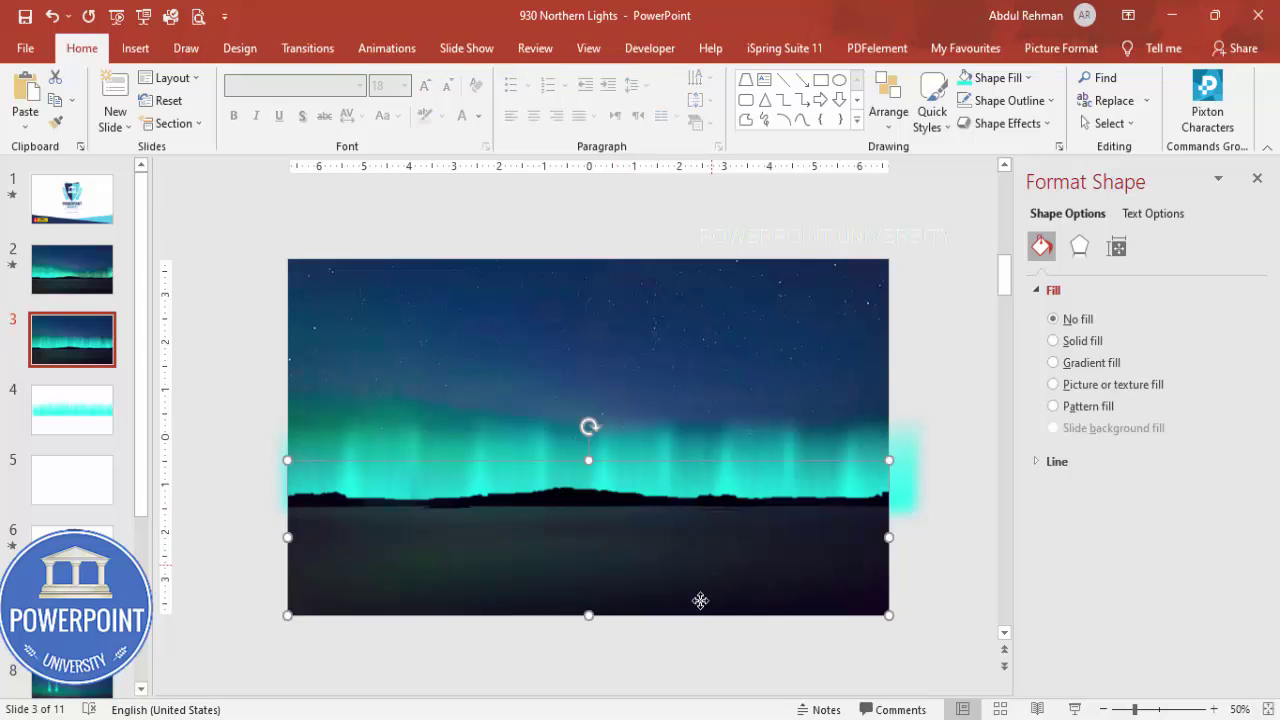
{"action": "left_click_drag", "start_coordinate": [700, 600], "coordinate": [685, 646]}
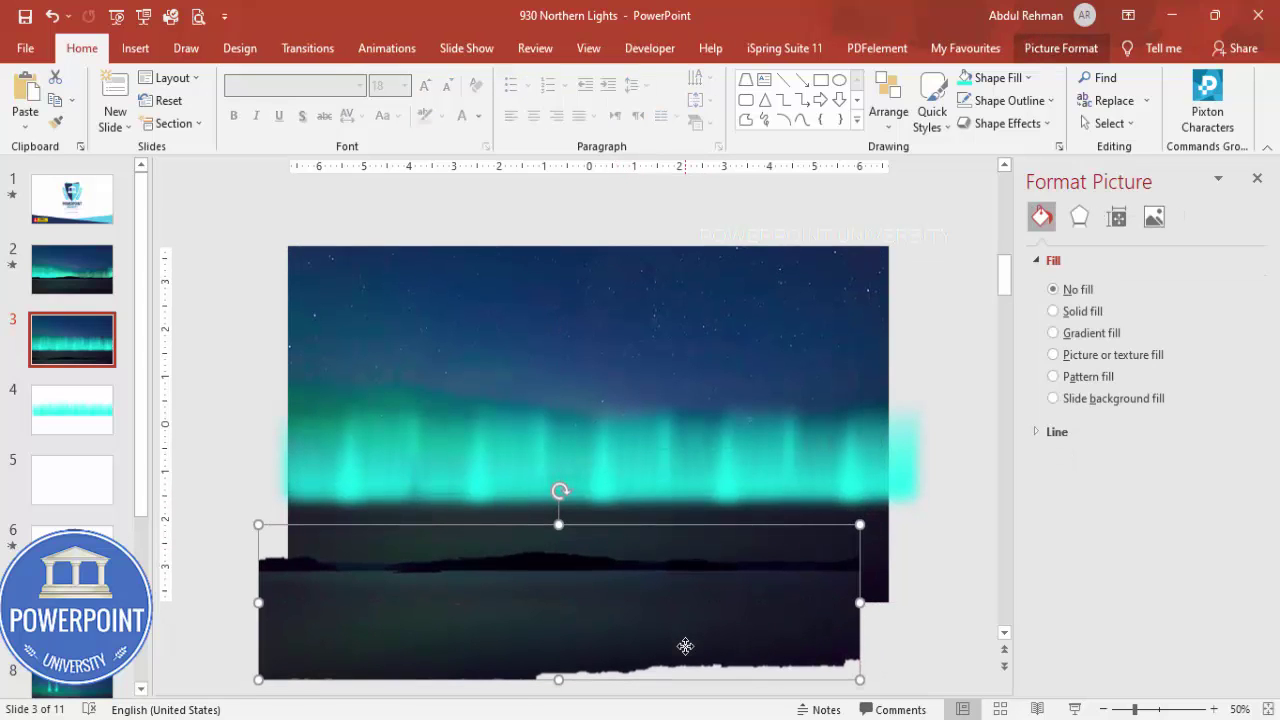
{"action": "key", "text": "ctrl+z"}
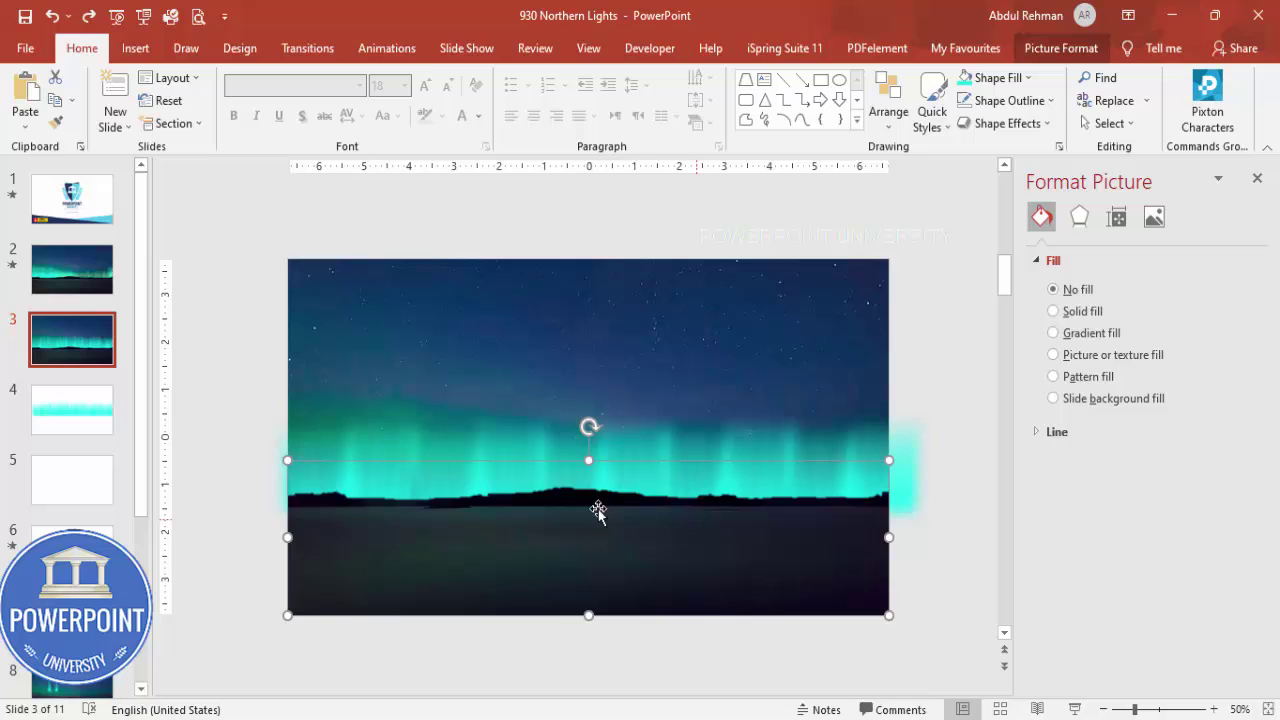
{"action": "left_click", "coordinate": [933, 546]}
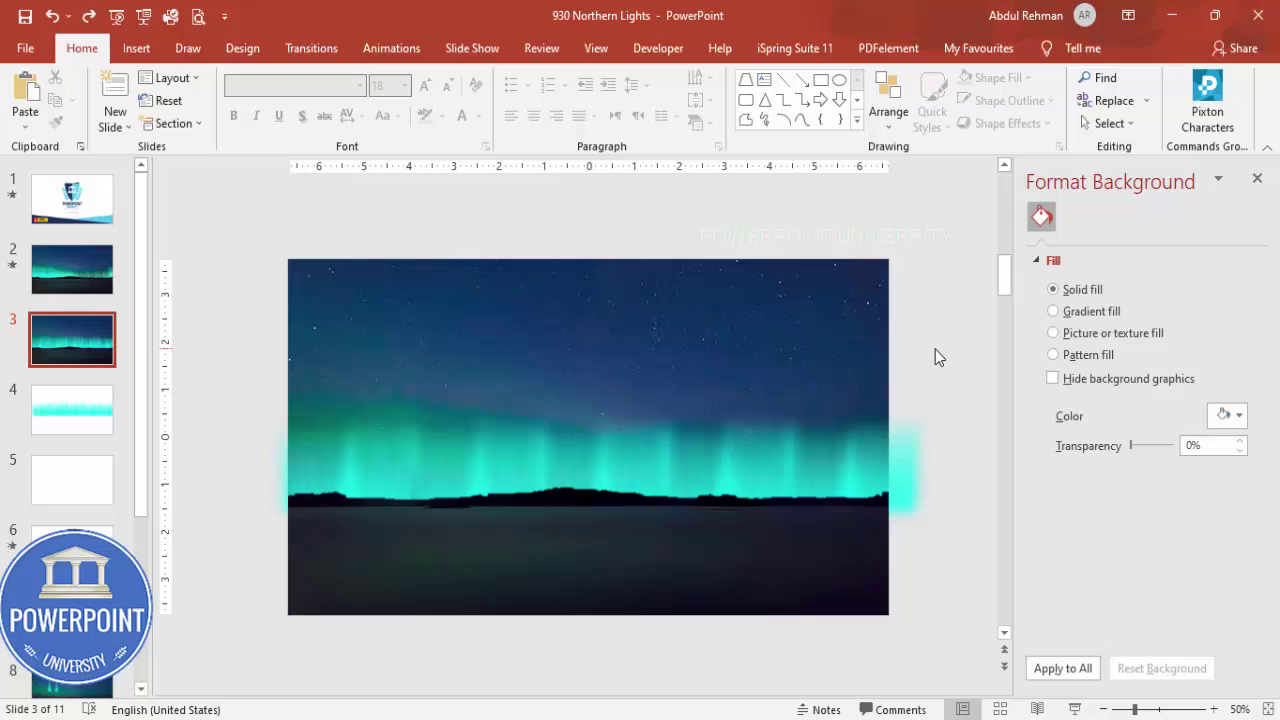
Close the background formatting panel and show the Animation Pane
{"action": "left_click", "coordinate": [803, 449]}
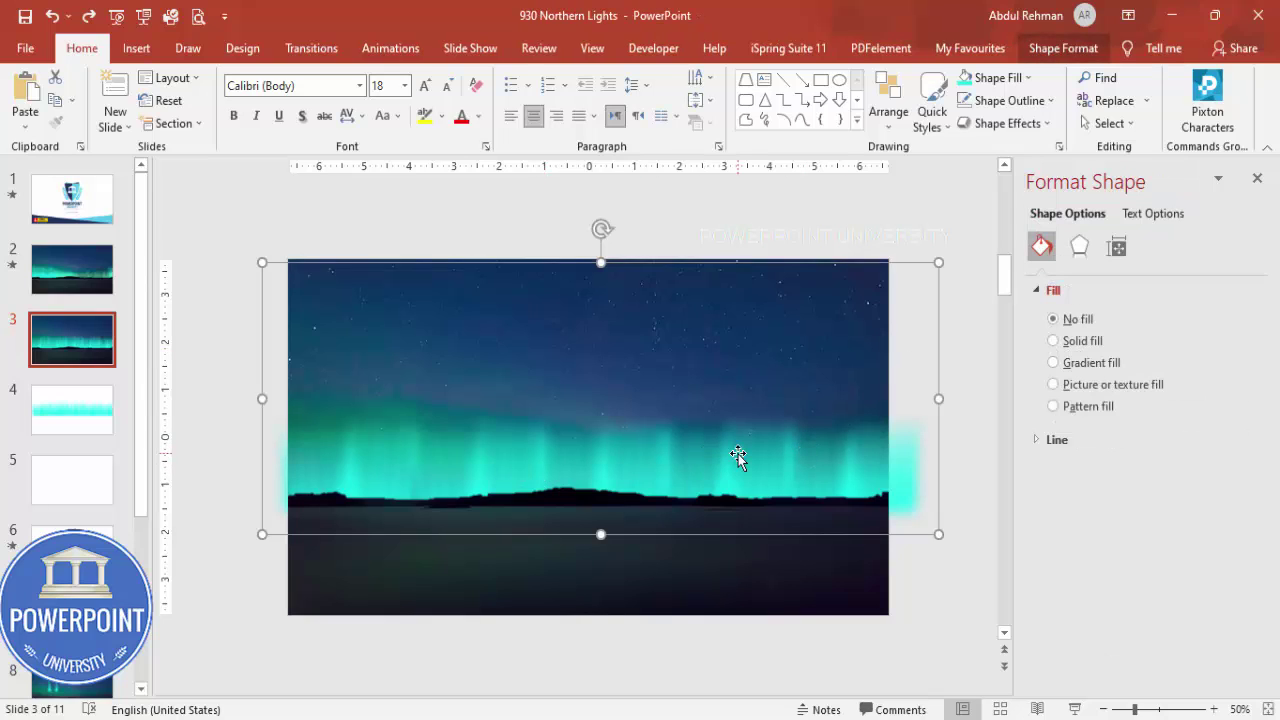
{"action": "left_click", "coordinate": [963, 580]}
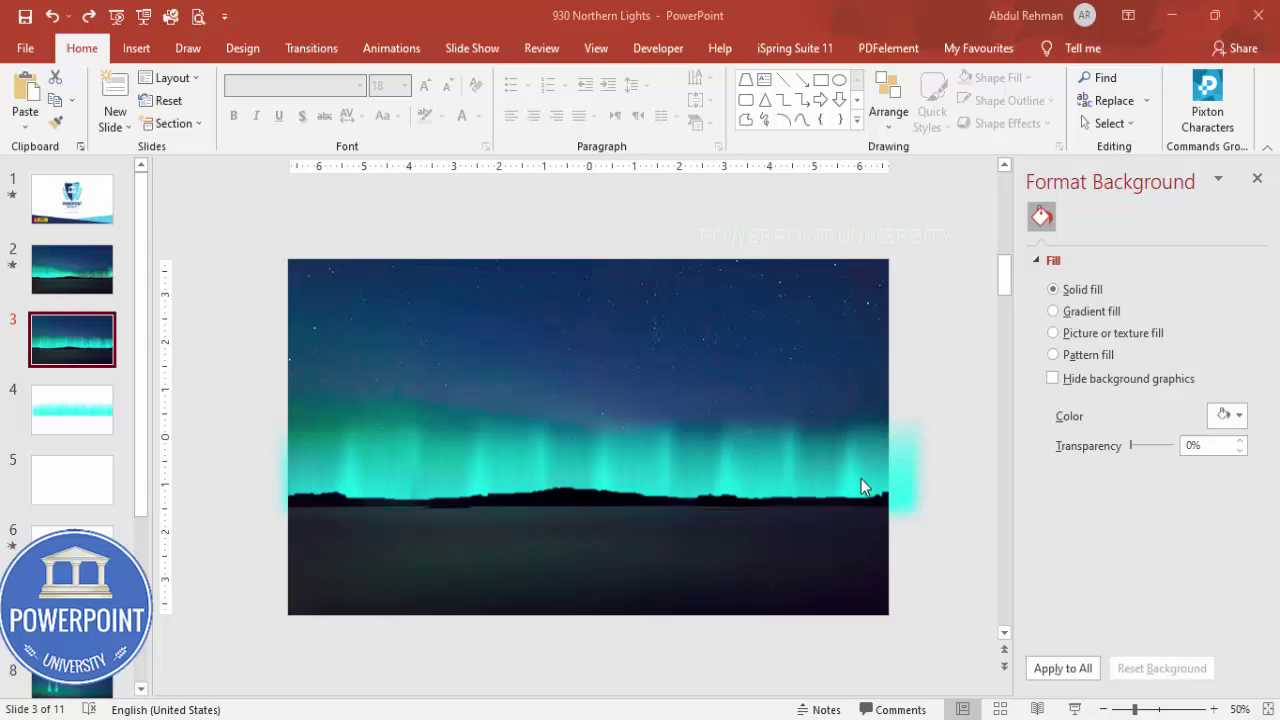
{"action": "left_click", "coordinate": [1258, 181]}
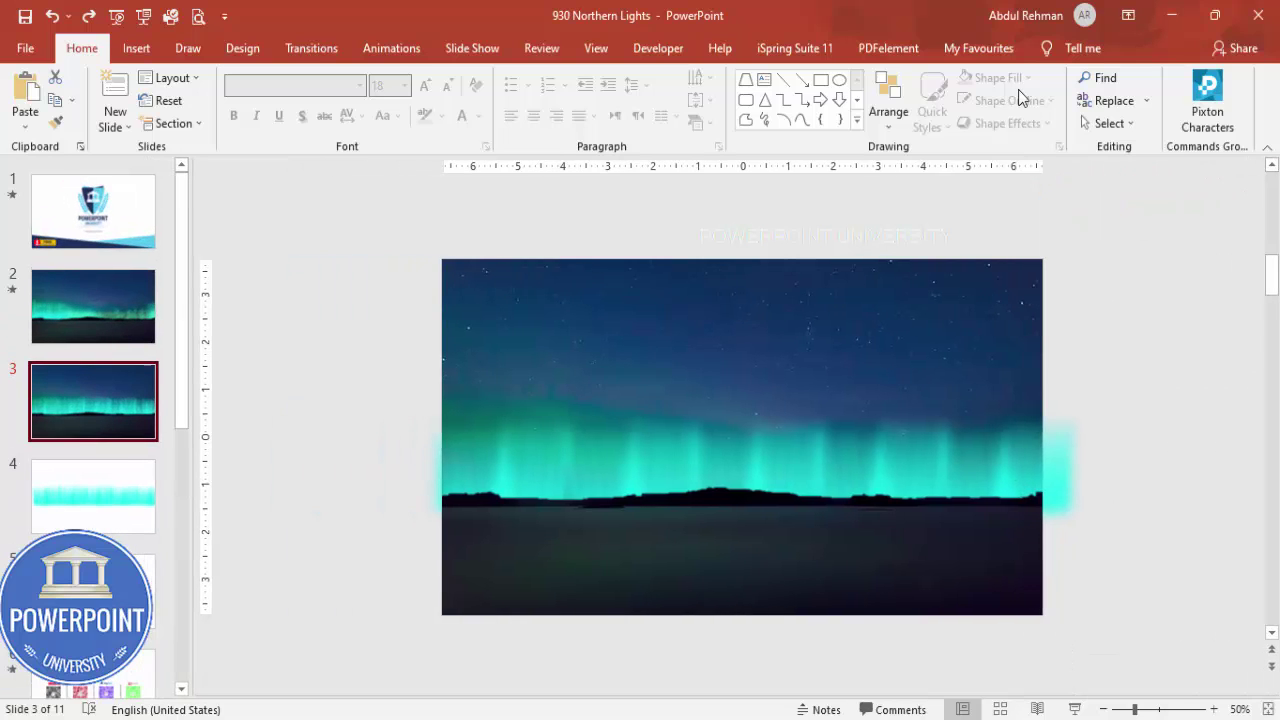
{"action": "left_click", "coordinate": [393, 50]}
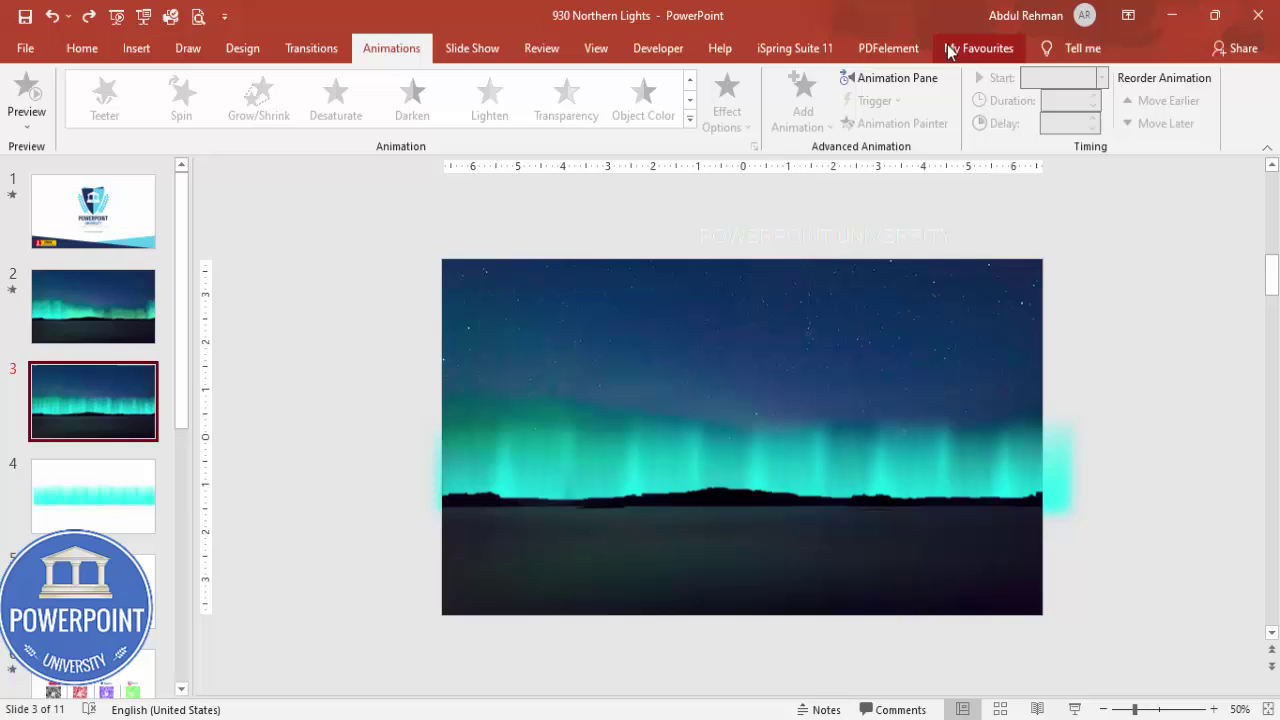
{"action": "left_click", "coordinate": [884, 78]}
Apply a Wipe entrance to the aurora group with direction From Right
{"action": "left_click", "coordinate": [750, 462]}
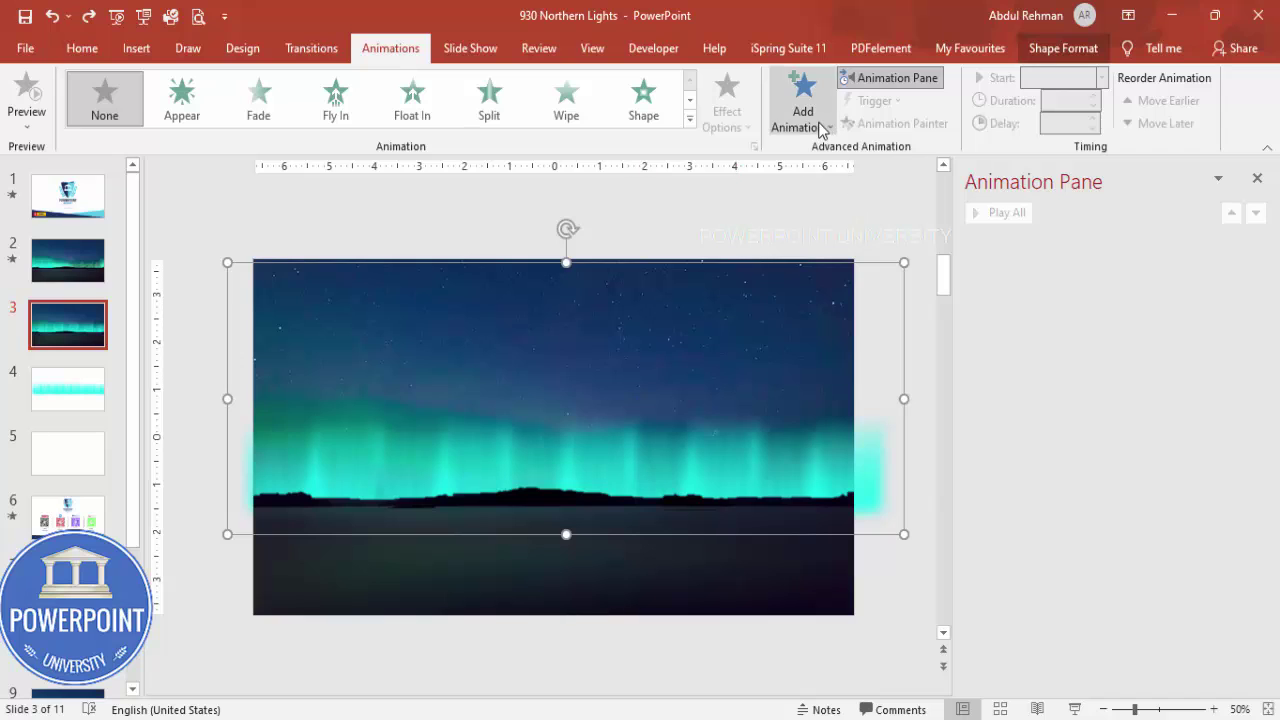
{"action": "left_click", "coordinate": [566, 110]}
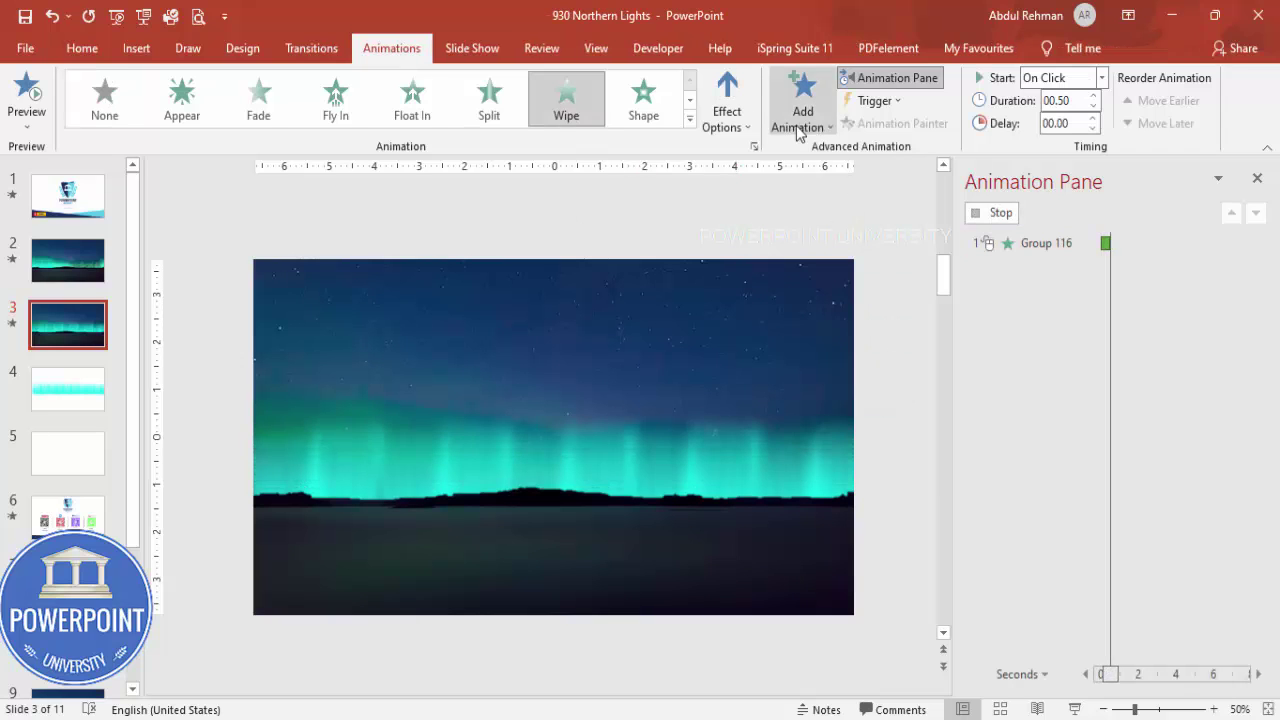
{"action": "left_click", "coordinate": [748, 128]}
{"action": "left_click", "coordinate": [784, 270]}
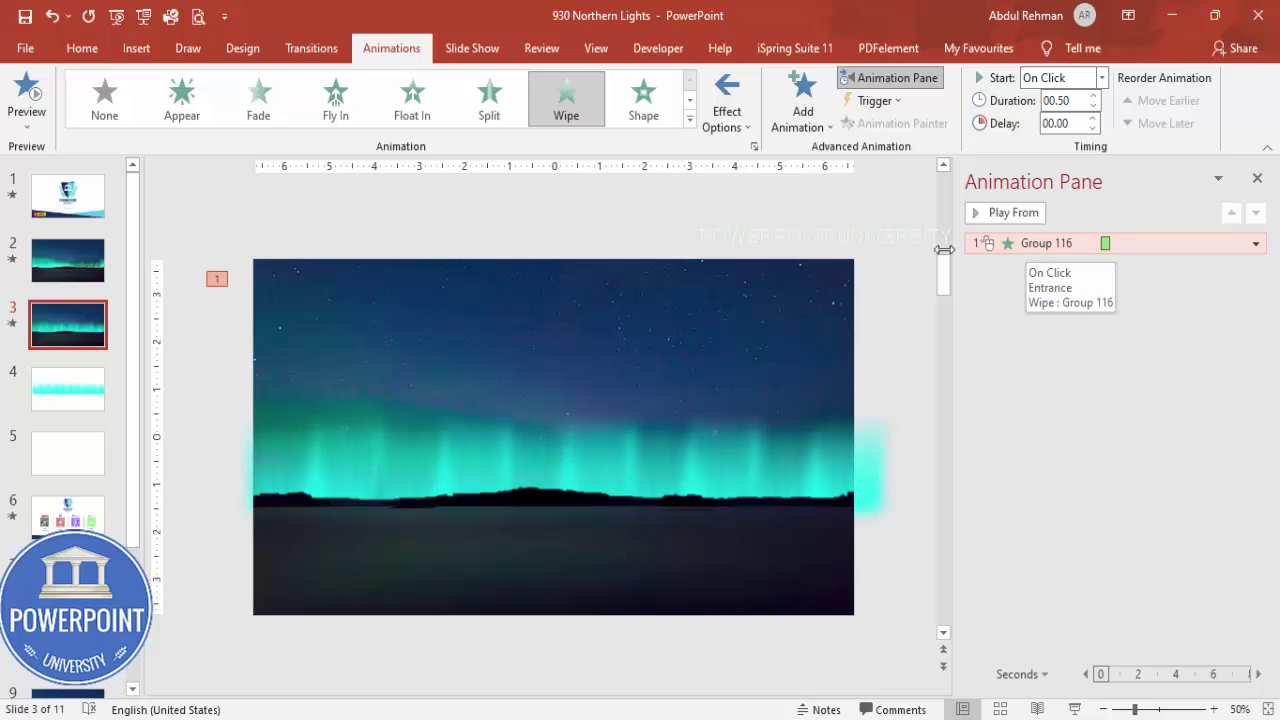
Add a Teeter emphasis to the aurora group via Add Animation
{"action": "left_click", "coordinate": [734, 427]}
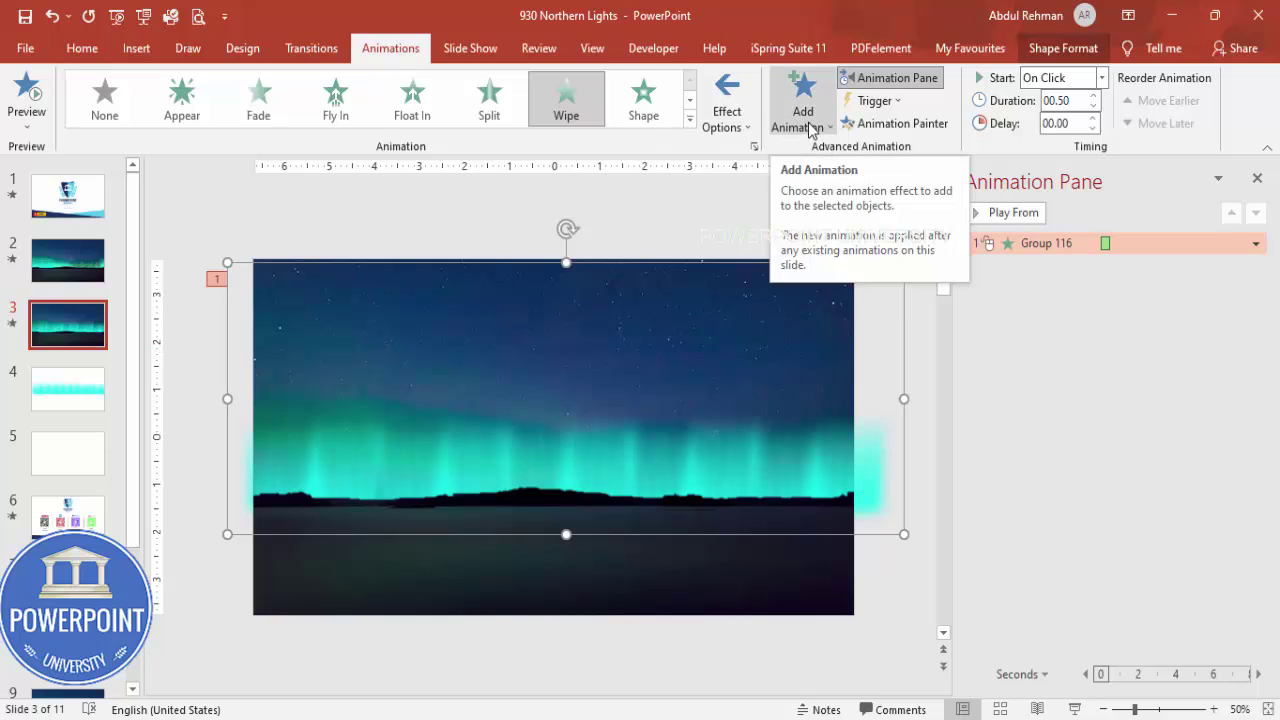
{"action": "left_click", "coordinate": [689, 119]}
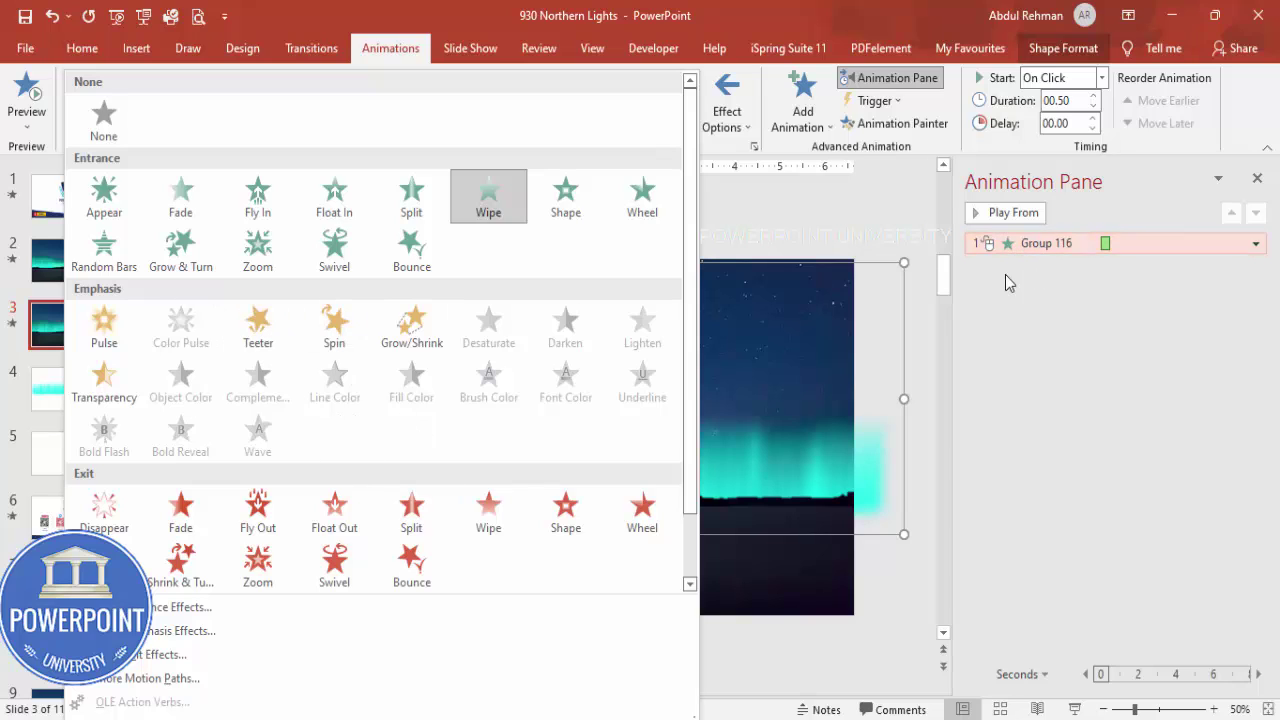
{"action": "left_click", "coordinate": [981, 341]}
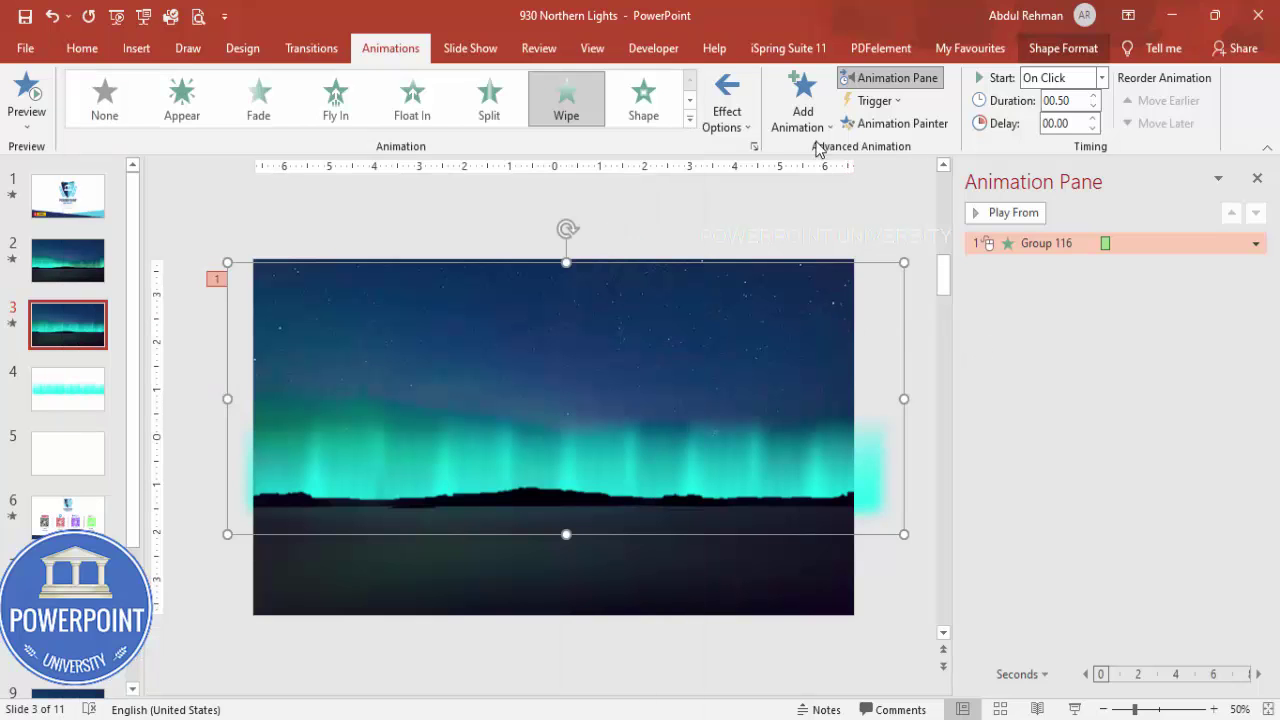
{"action": "left_click", "coordinate": [803, 110]}
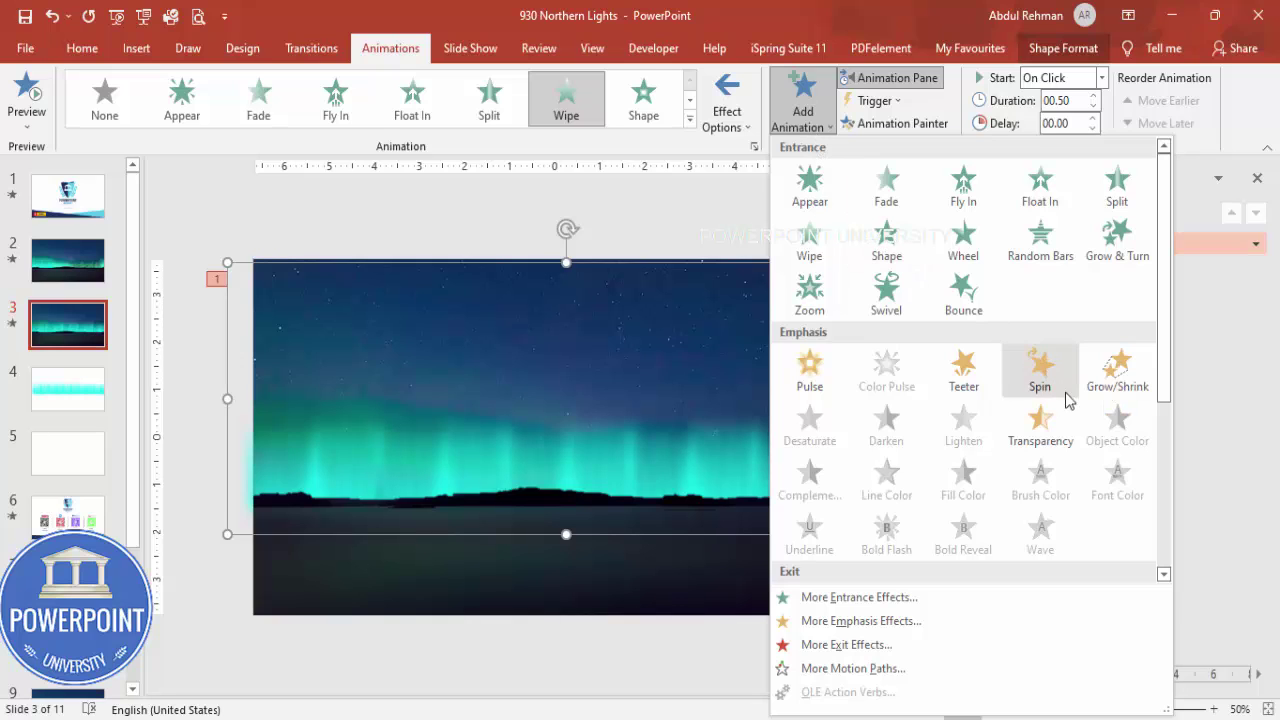
{"action": "left_click", "coordinate": [964, 372]}
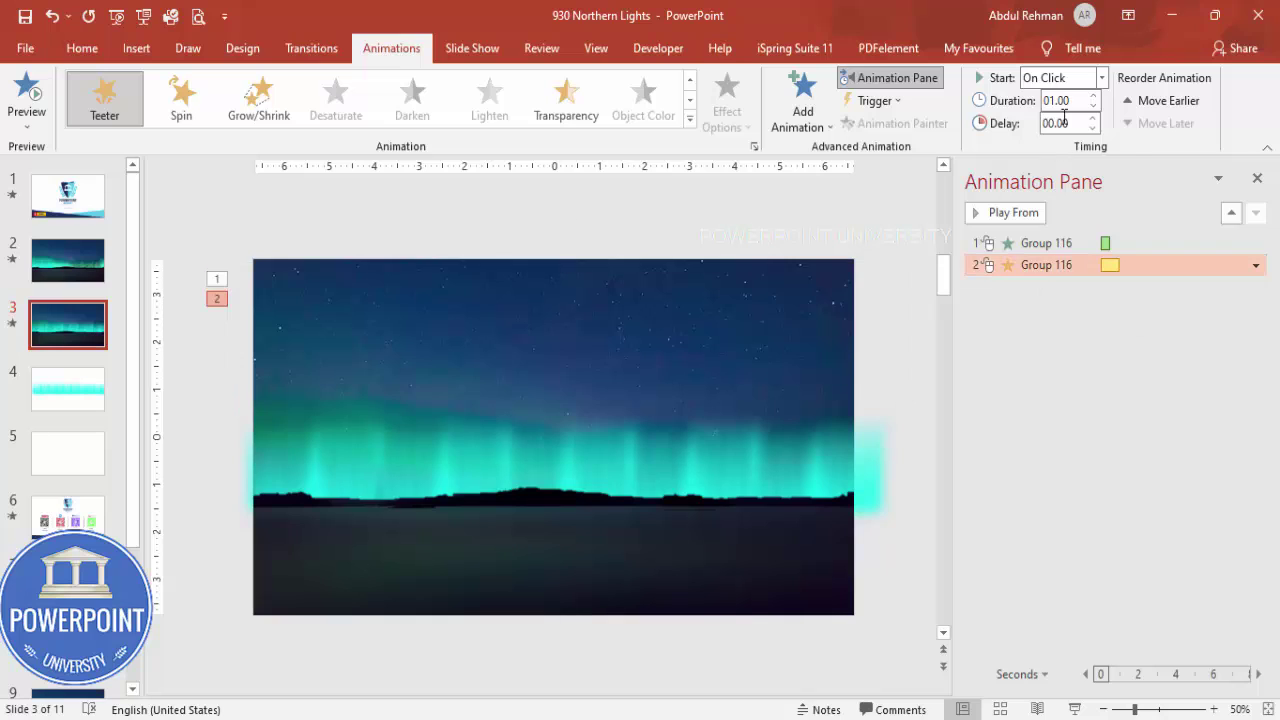
Set Teeter to start With Previous, run 2 seconds, and repeat until end of slide
{"action": "left_click", "coordinate": [1100, 78]}
{"action": "left_click", "coordinate": [1060, 120]}
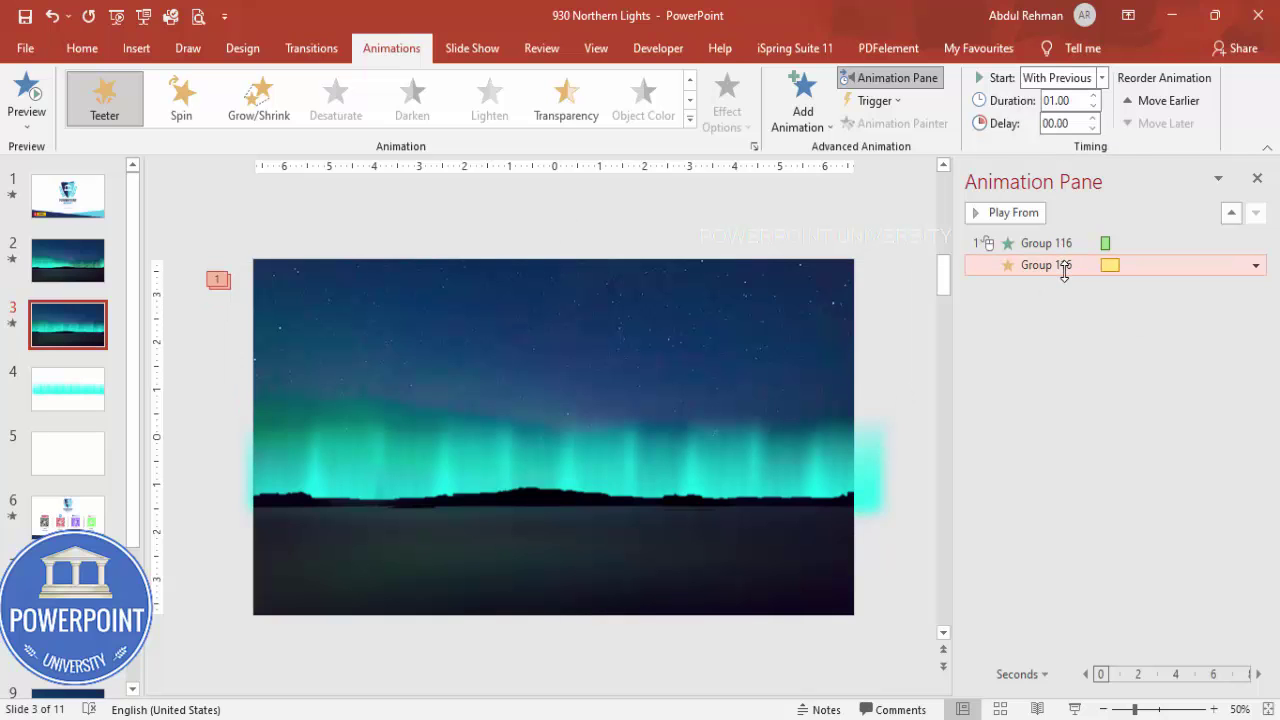
{"action": "double_click", "coordinate": [1063, 268]}
{"action": "left_click", "coordinate": [370, 383]}
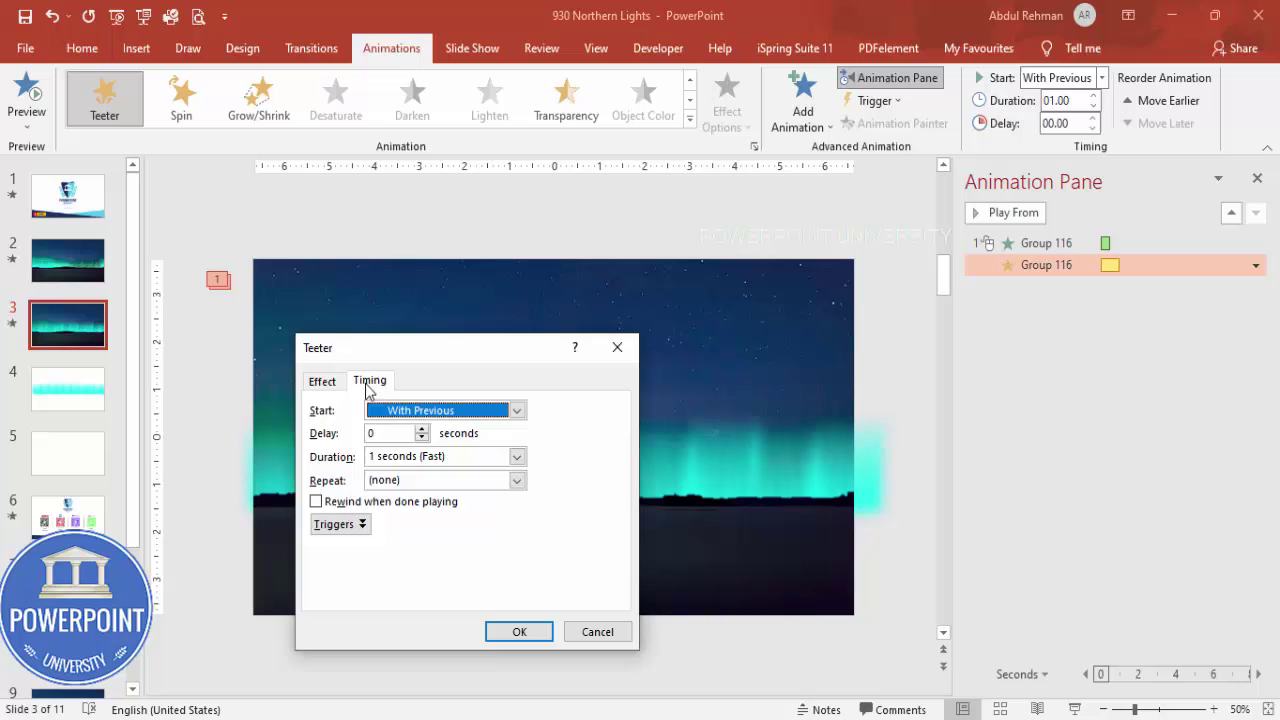
{"action": "left_click", "coordinate": [516, 456]}
{"action": "left_click", "coordinate": [487, 513]}
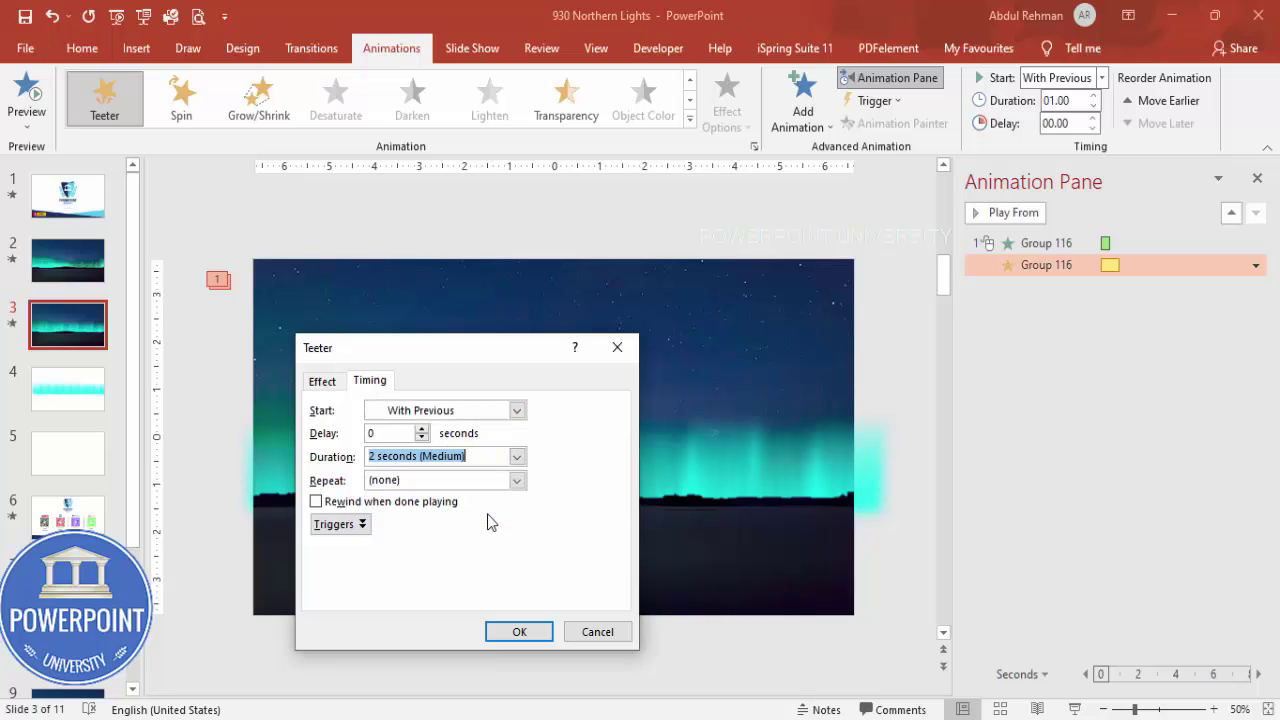
{"action": "left_click", "coordinate": [517, 482]}
{"action": "left_click", "coordinate": [456, 587]}
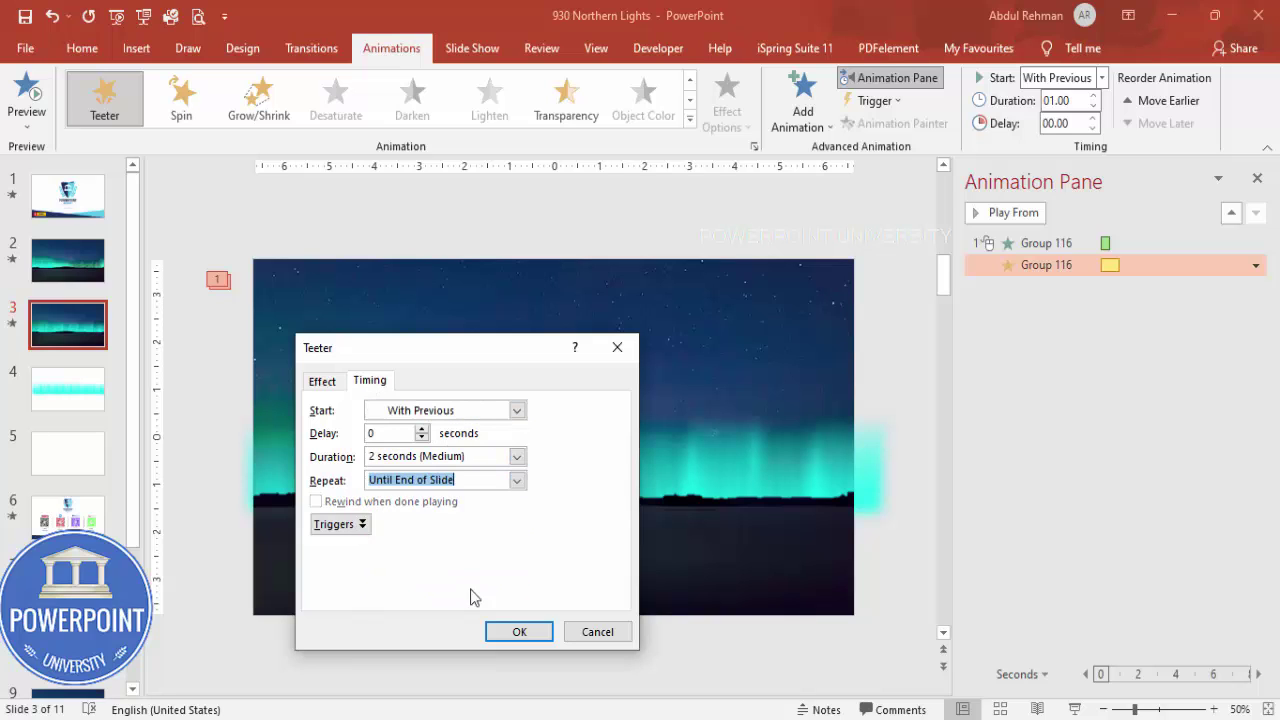
{"action": "left_click", "coordinate": [519, 631]}
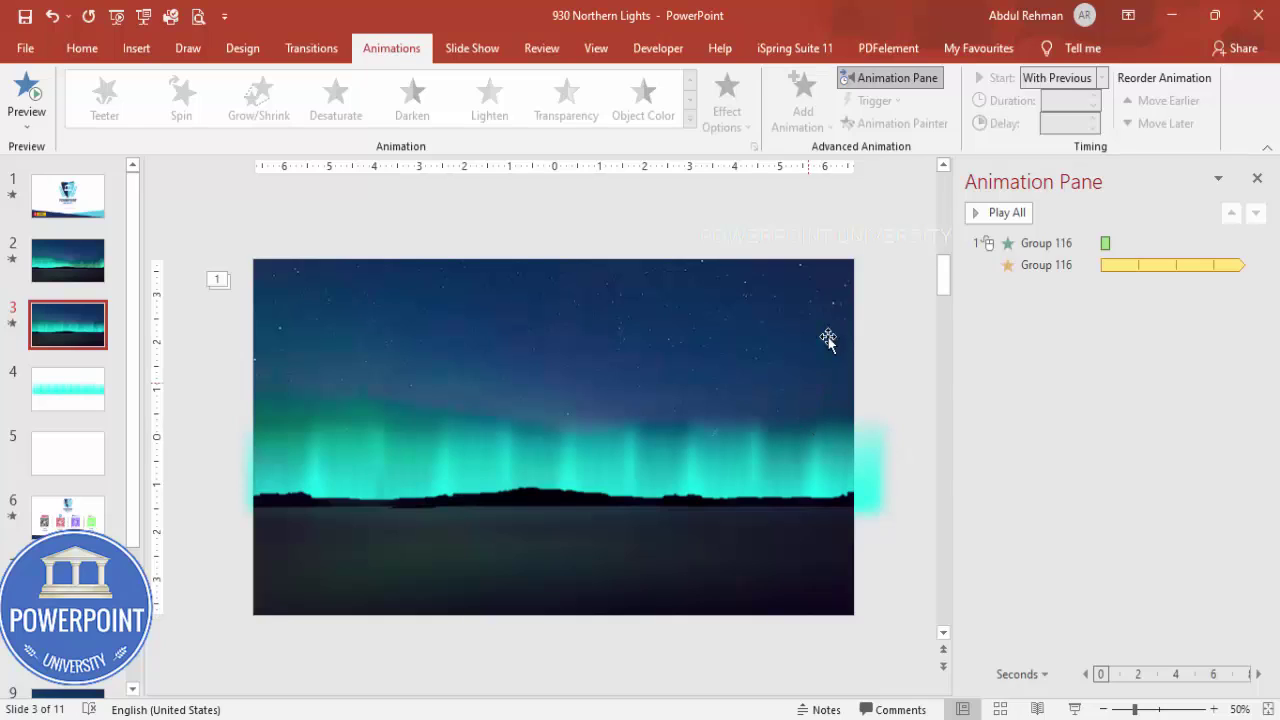
{"action": "left_click", "coordinate": [870, 334]}
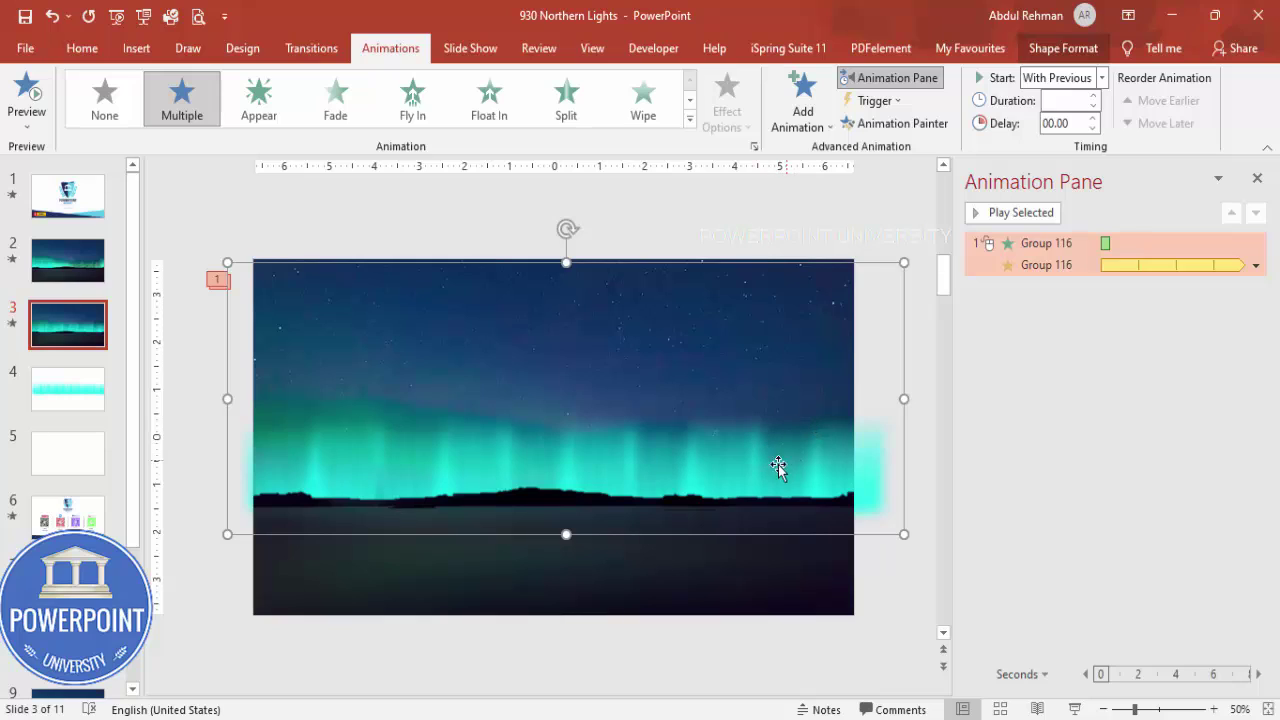